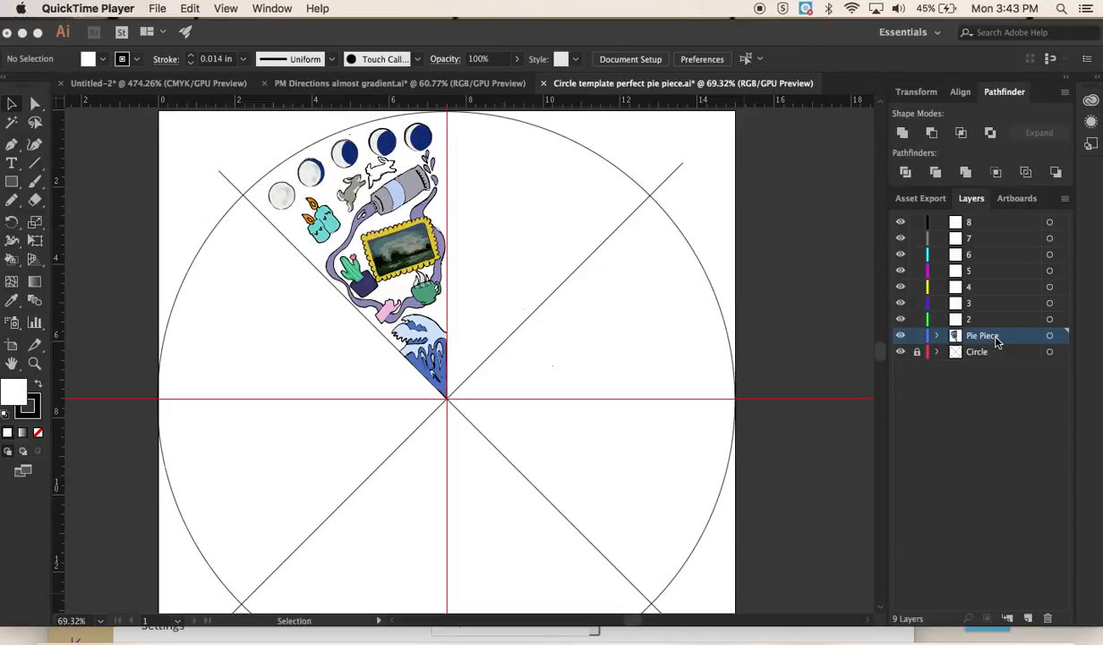
Add three new layers directly above the Pie Piece layer
click(1028, 619)
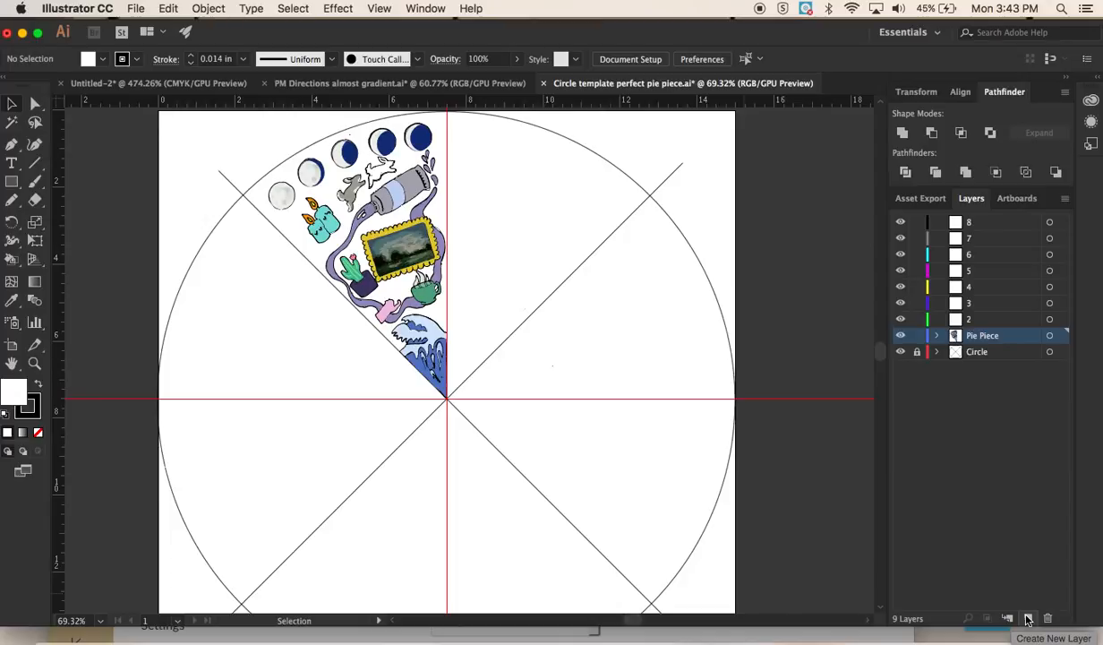
click(1028, 619)
click(1028, 619)
click(1028, 620)
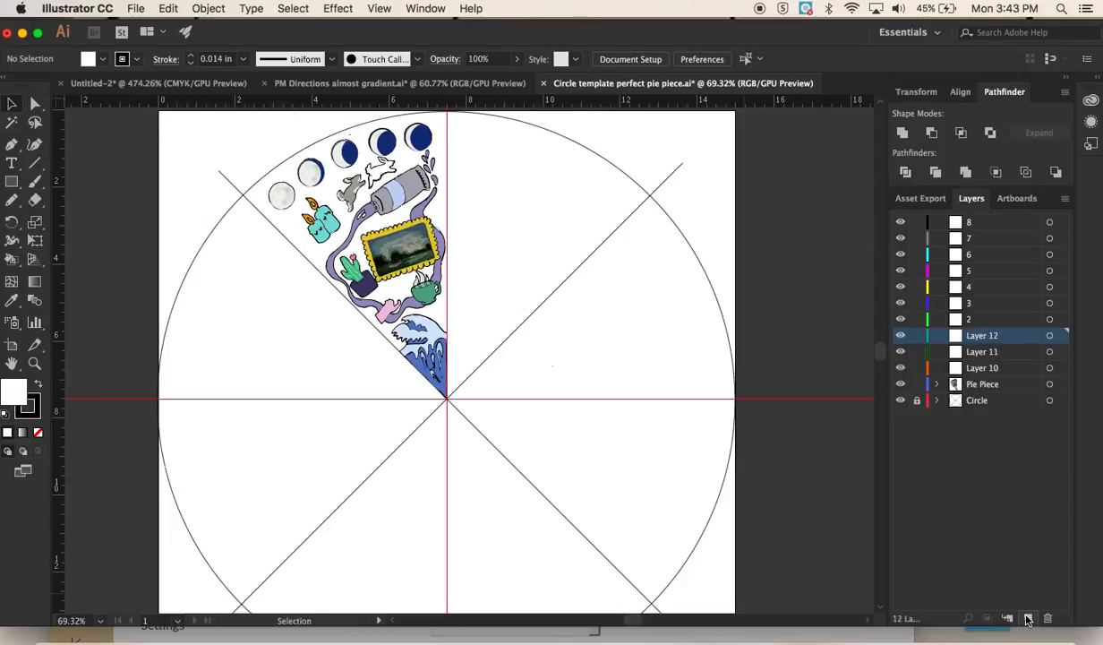
Rename the three new layers 2, 3 and 4, starting with the one directly above Pie Piece
click(994, 369)
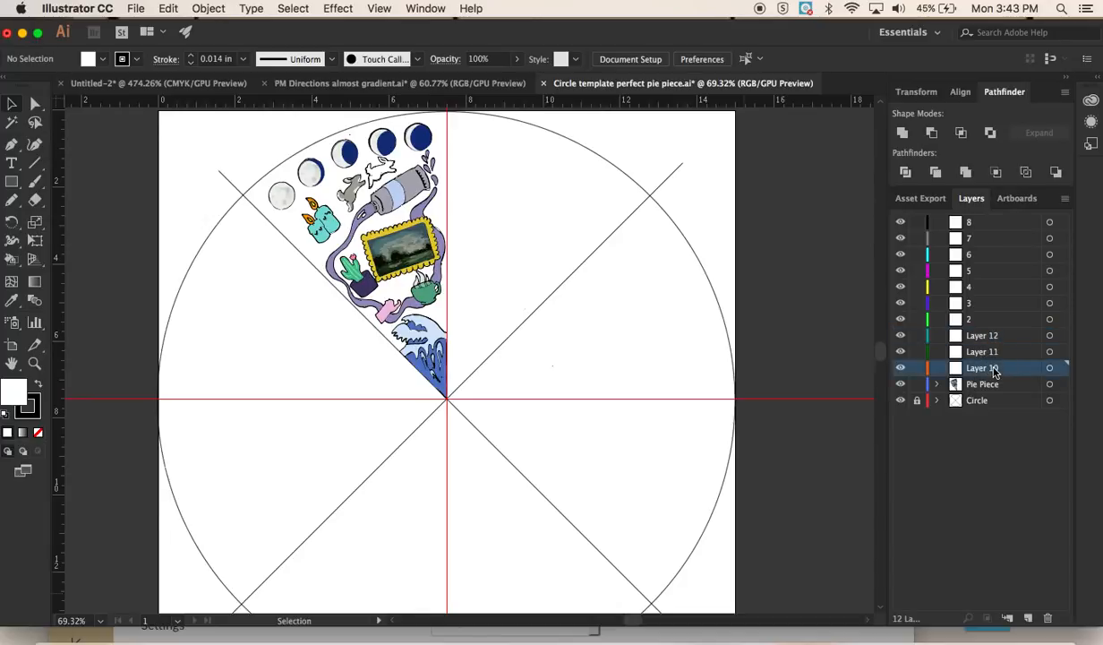
double_click(994, 369)
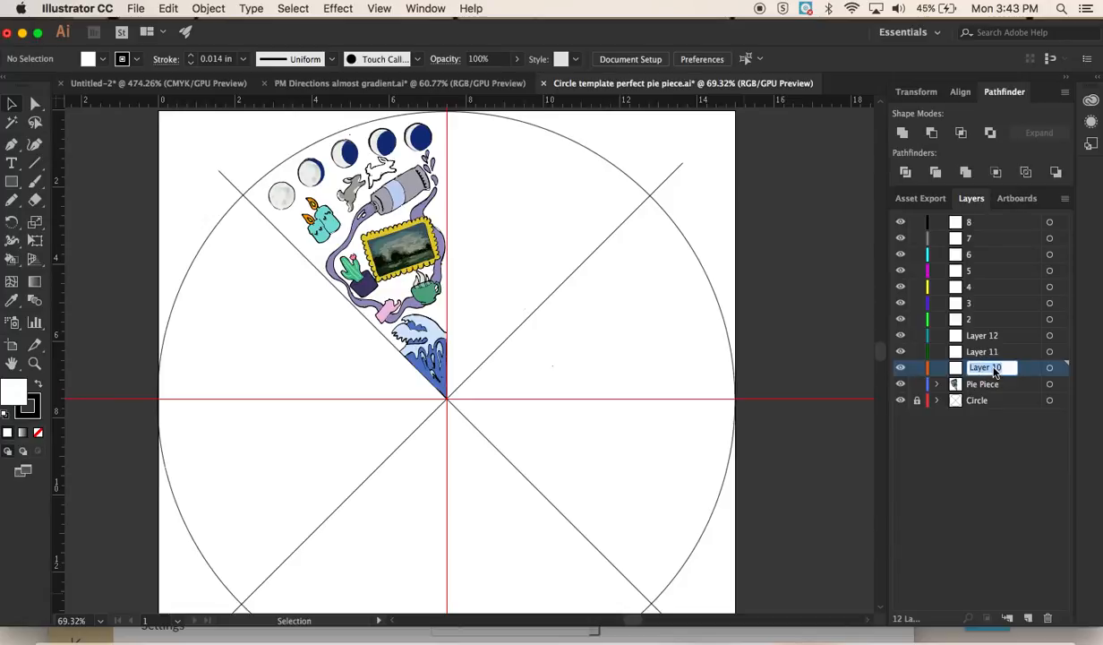
text(2)
double_click(994, 353)
text(3)
double_click(992, 337)
text(4)
Delete the older duplicate layers 4, 3 and 2 that sit below layer 5
click(1014, 383)
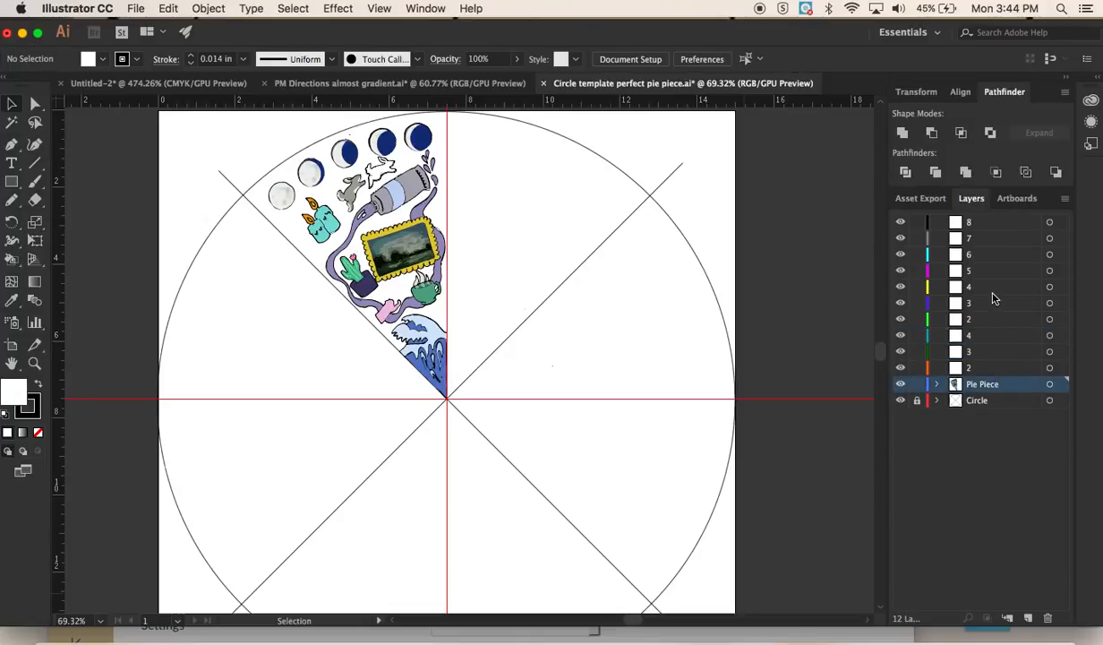
click(992, 287)
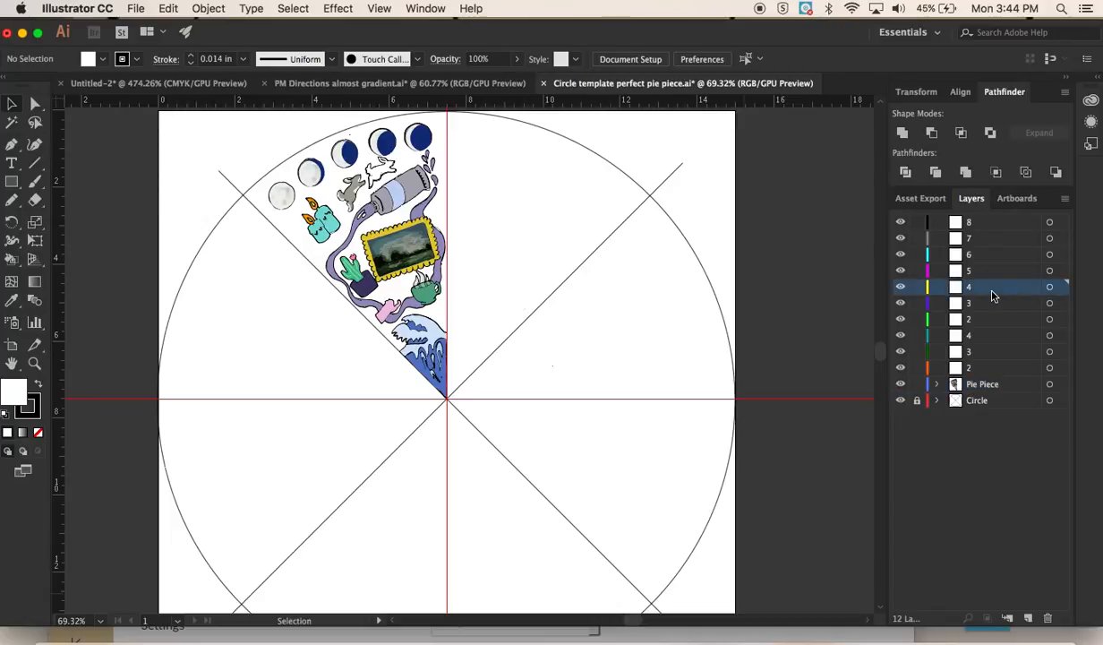
click(1047, 618)
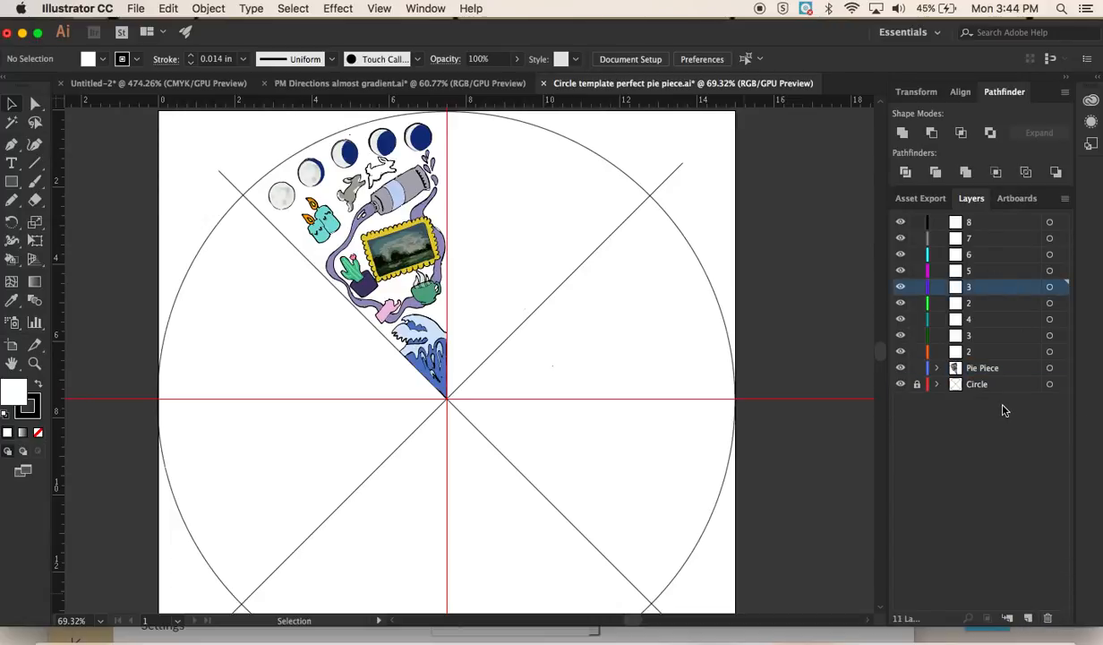
click(1048, 618)
click(1048, 617)
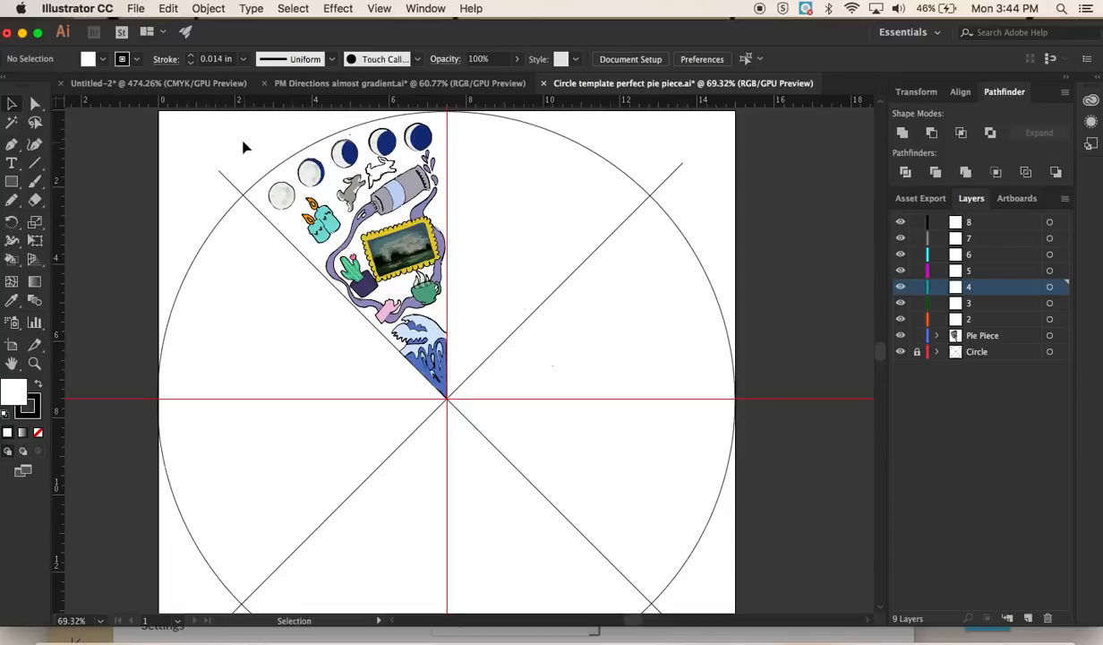
Select the entire illustrated wedge on the Pie Piece layer and copy it
drag(242, 141, 460, 402)
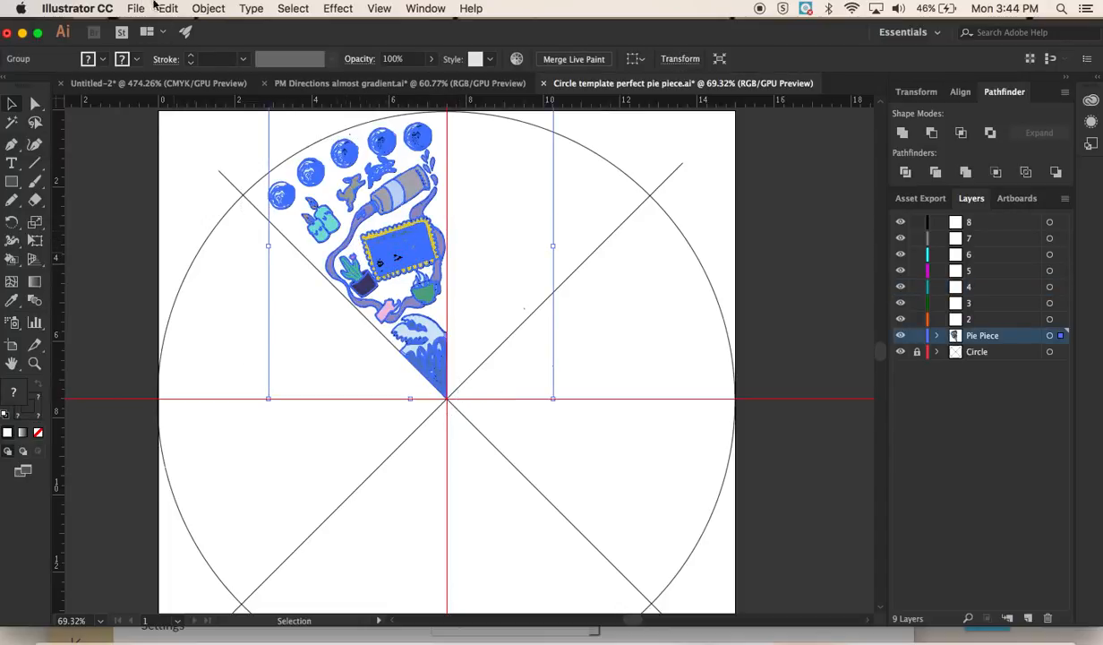
click(193, 10)
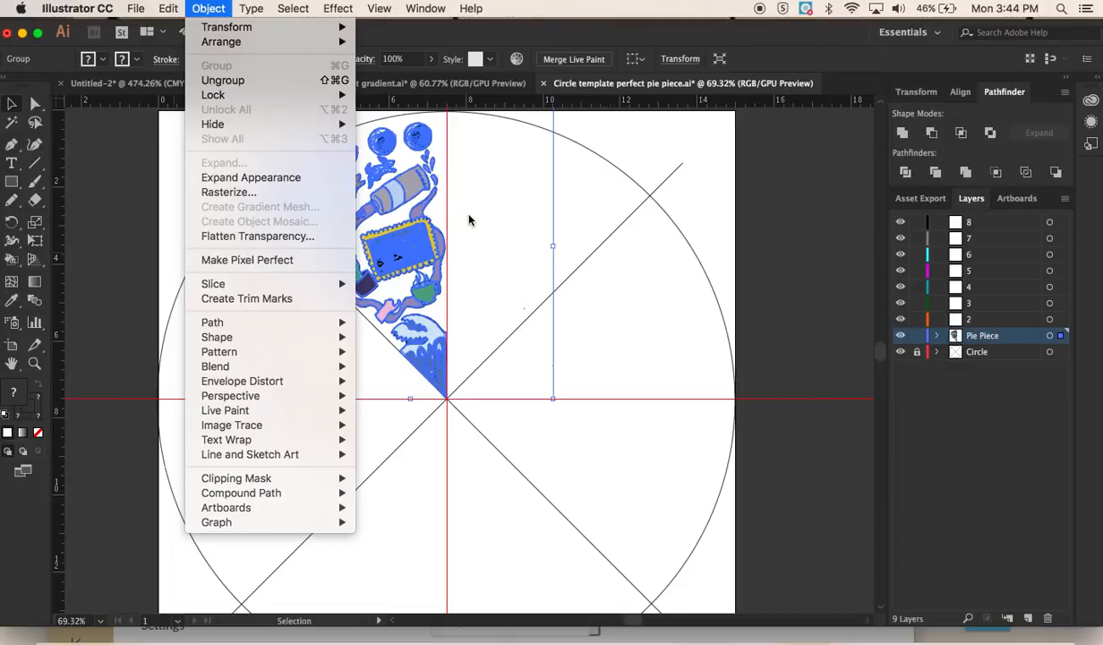
click(573, 238)
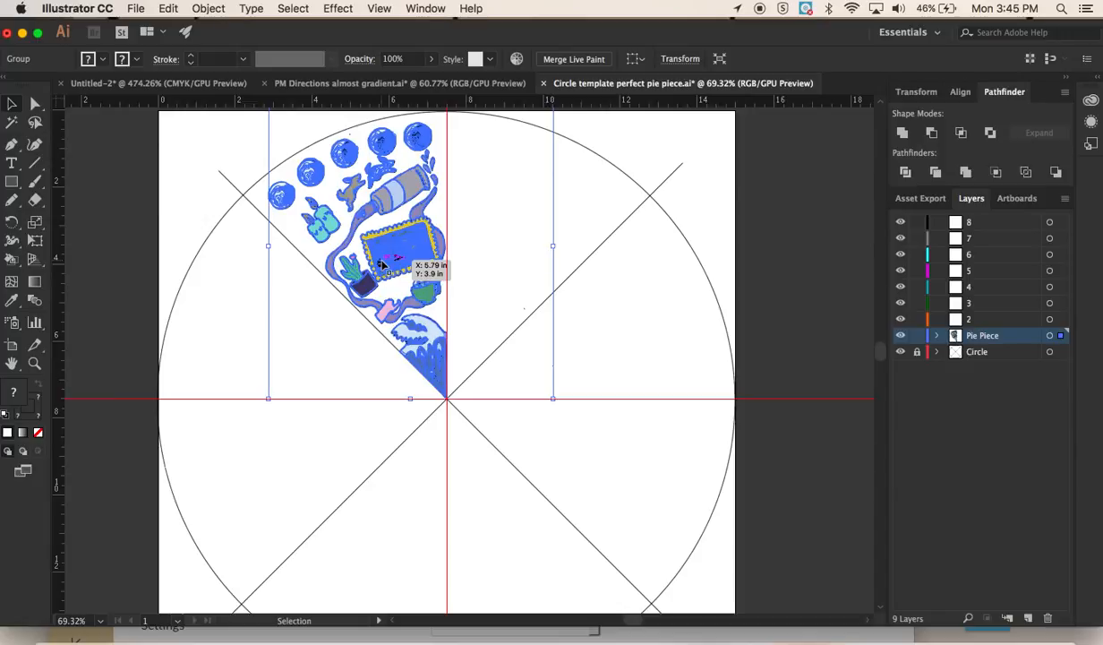
key(a)
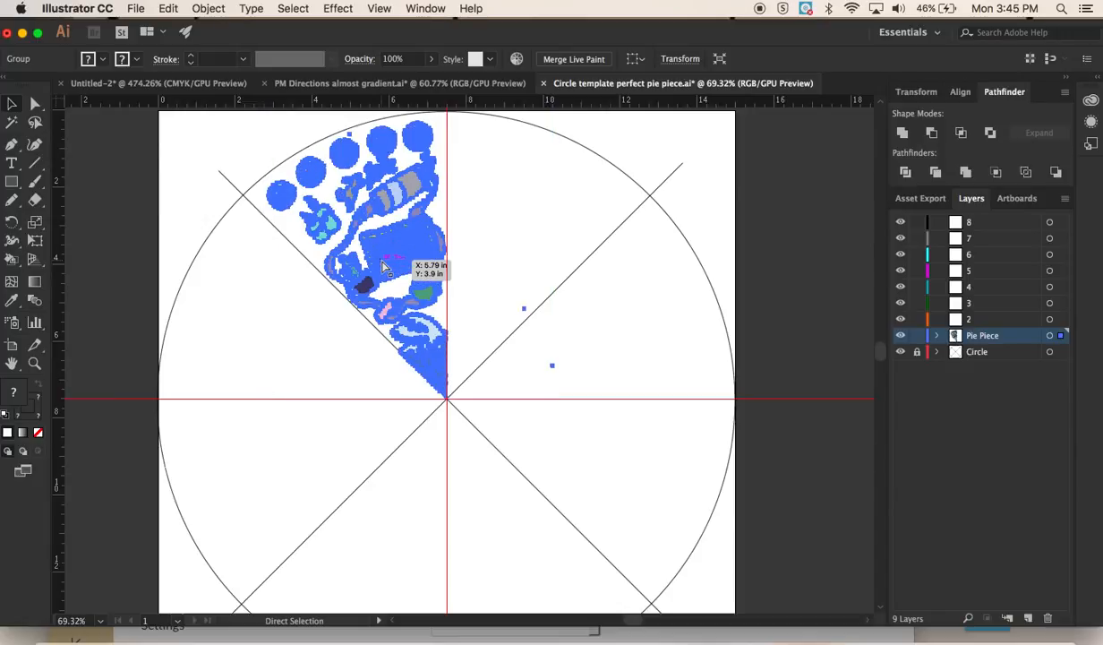
key(v)
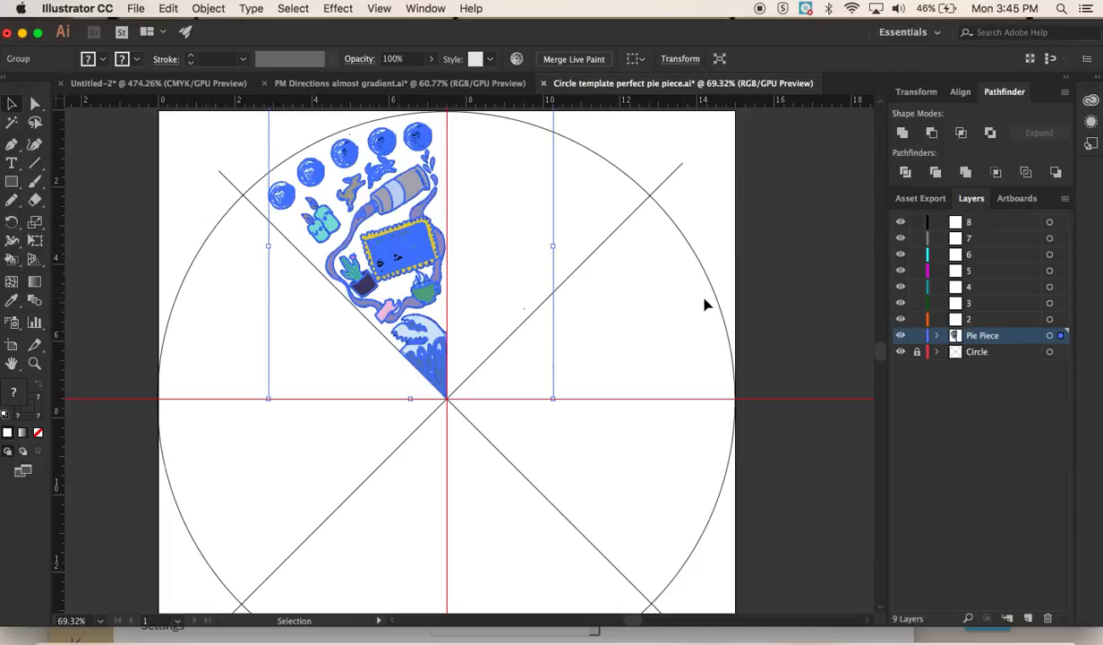
Lock the Pie Piece layer and paste the copied wedge artwork into layer 2
click(917, 336)
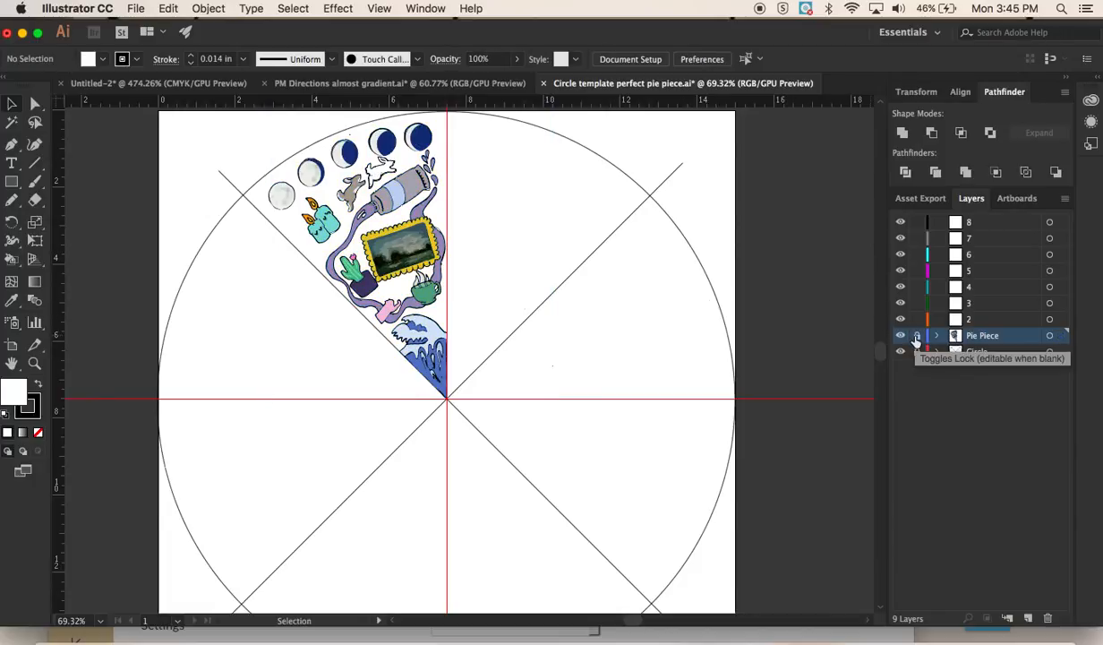
click(965, 323)
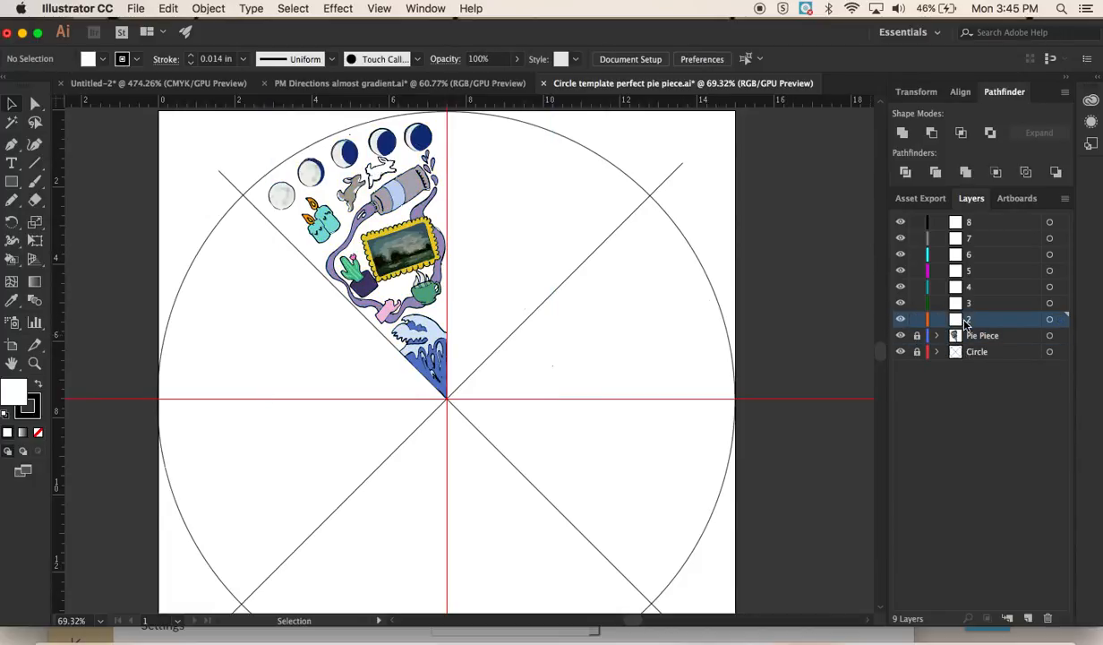
key(a)
key(v)
key(super+v)
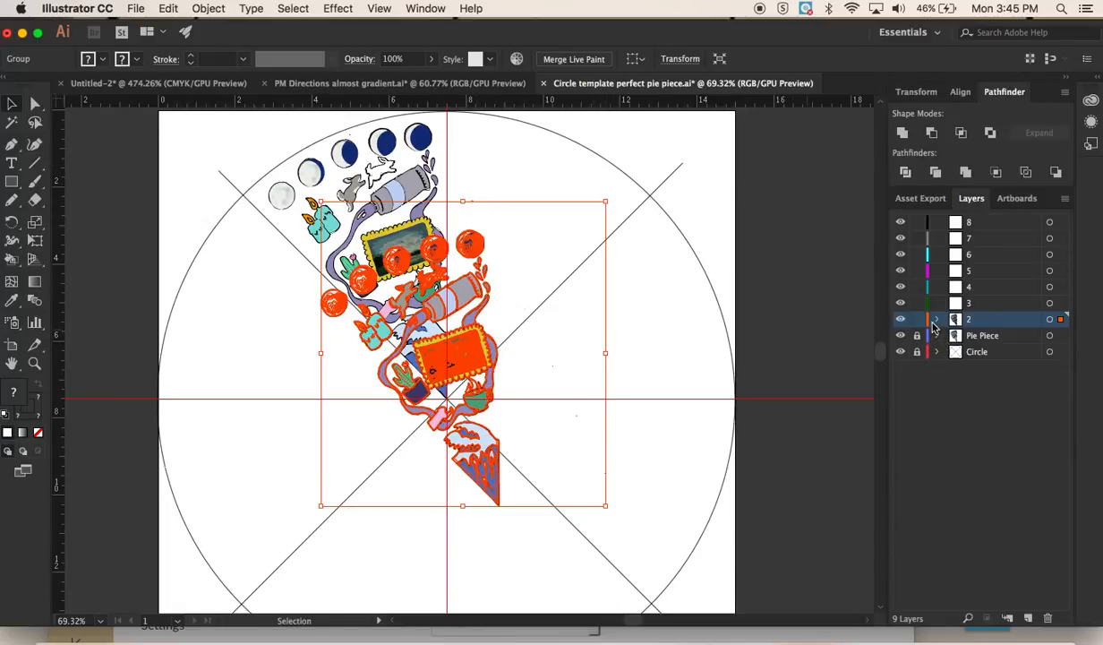
Rotate the pasted wedge clockwise and fit it into the section right of the vertical guide, with its tip at the circle's centre
drag(609, 193, 652, 296)
drag(440, 350, 501, 250)
drag(624, 123, 639, 171)
drag(530, 237, 529, 256)
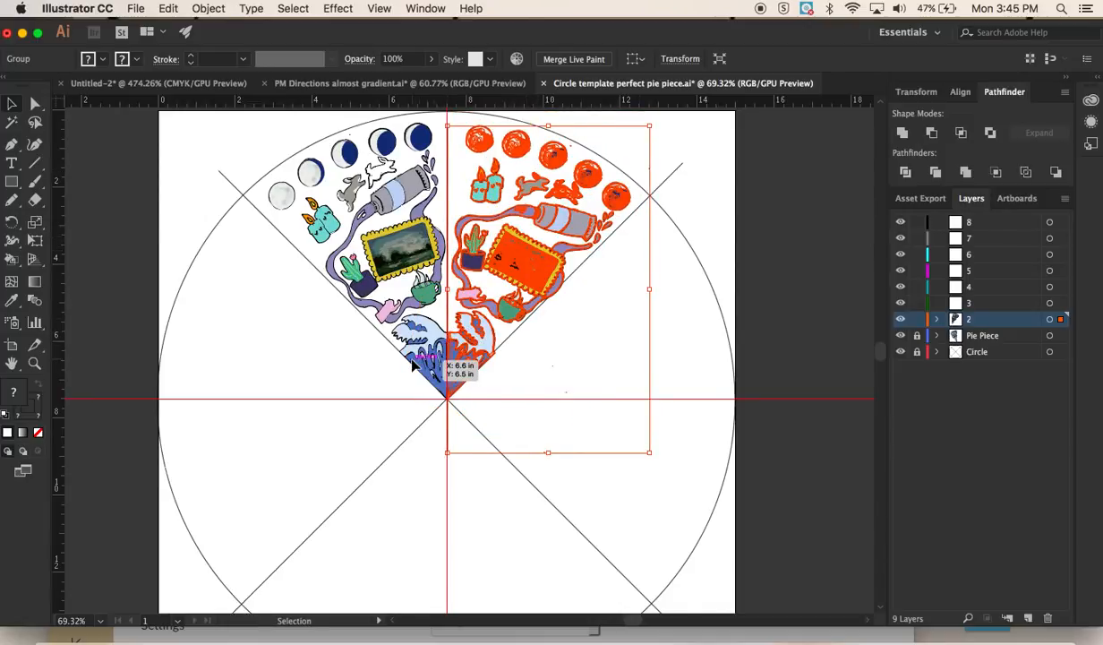
scroll(430, 351, up, 5)
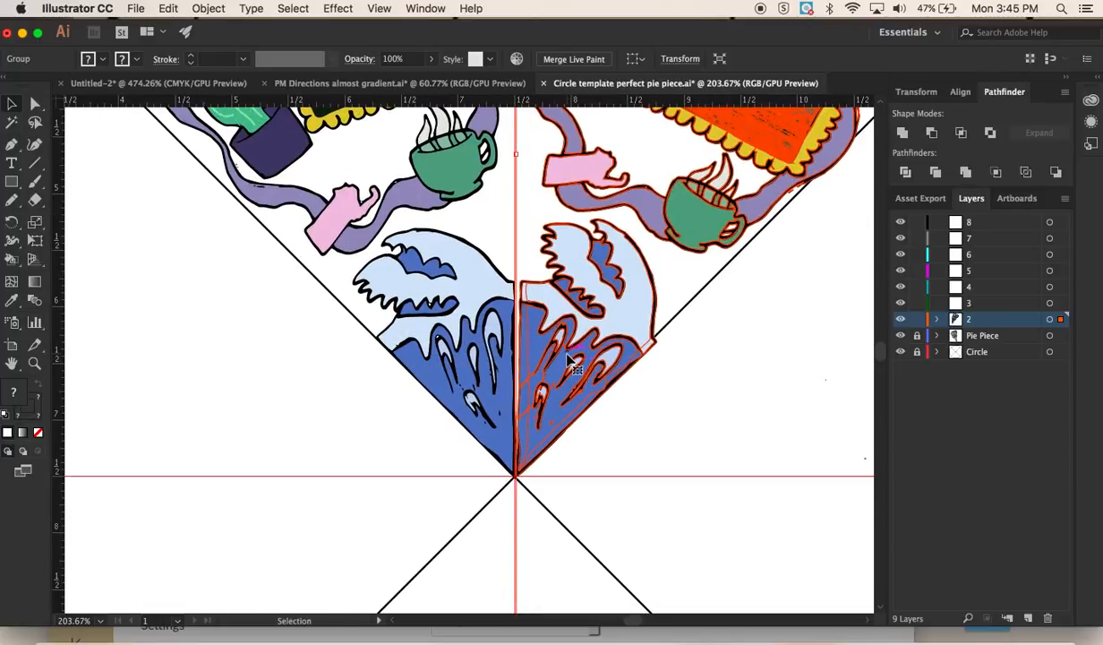
drag(568, 353, 566, 356)
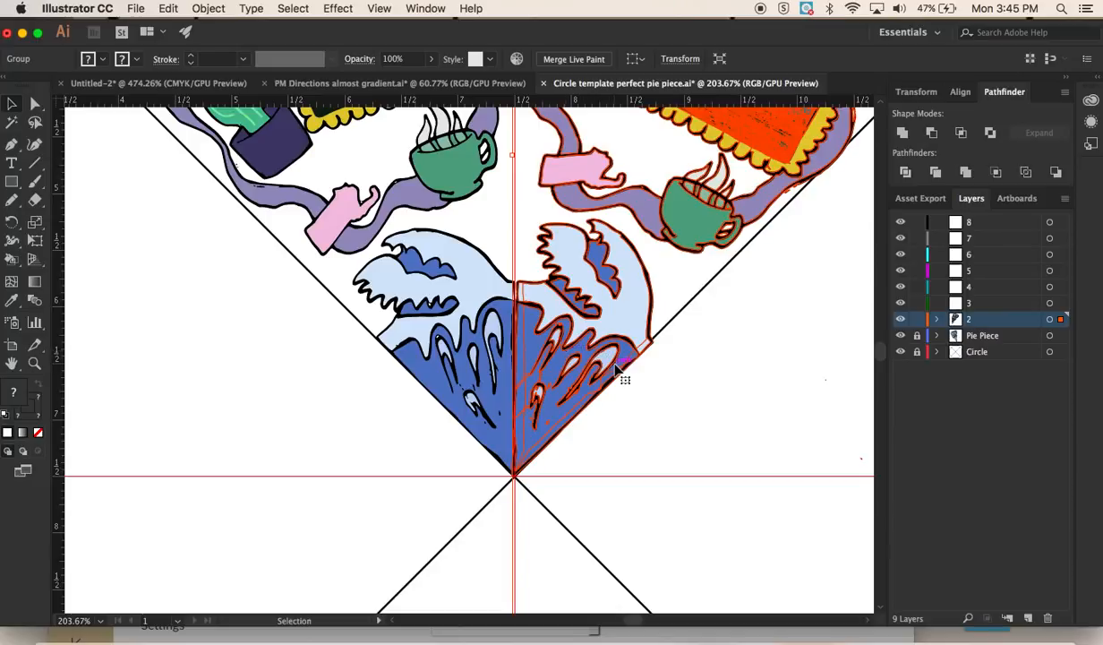
Check the layer 2 wedge along the diagonal line and rotate it slightly counterclockwise to follow the section edges
scroll(660, 365, up, 5)
scroll(660, 365, right, 8)
scroll(658, 365, up, 3)
scroll(654, 369, right, 3)
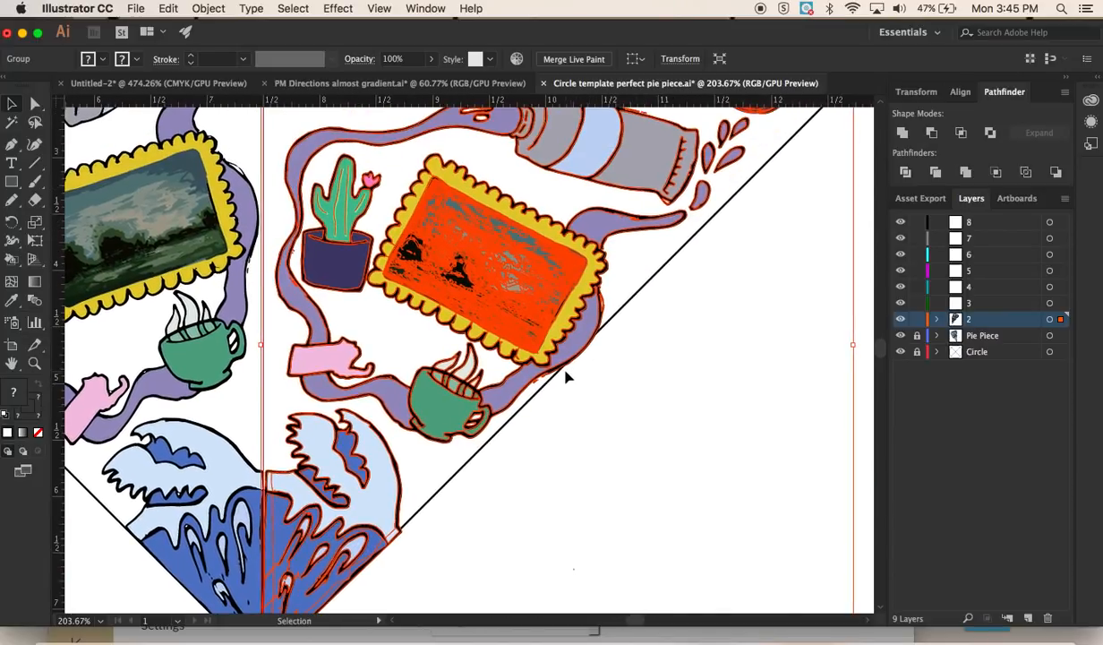
scroll(564, 377, down, 2)
scroll(554, 384, down, 2)
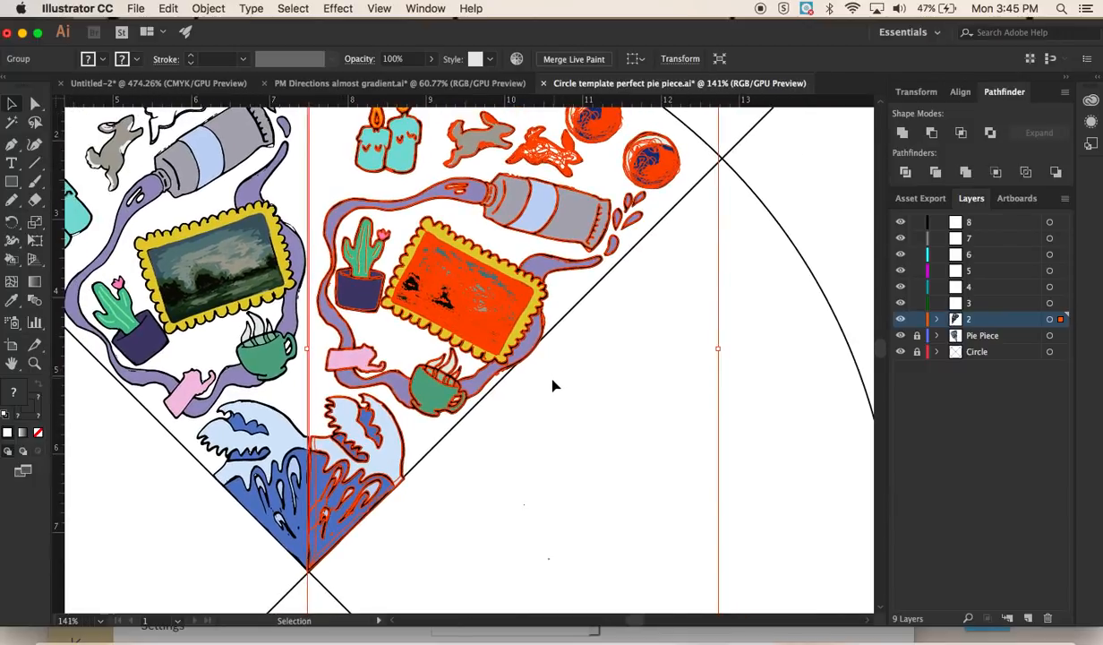
scroll(506, 418, down, 1)
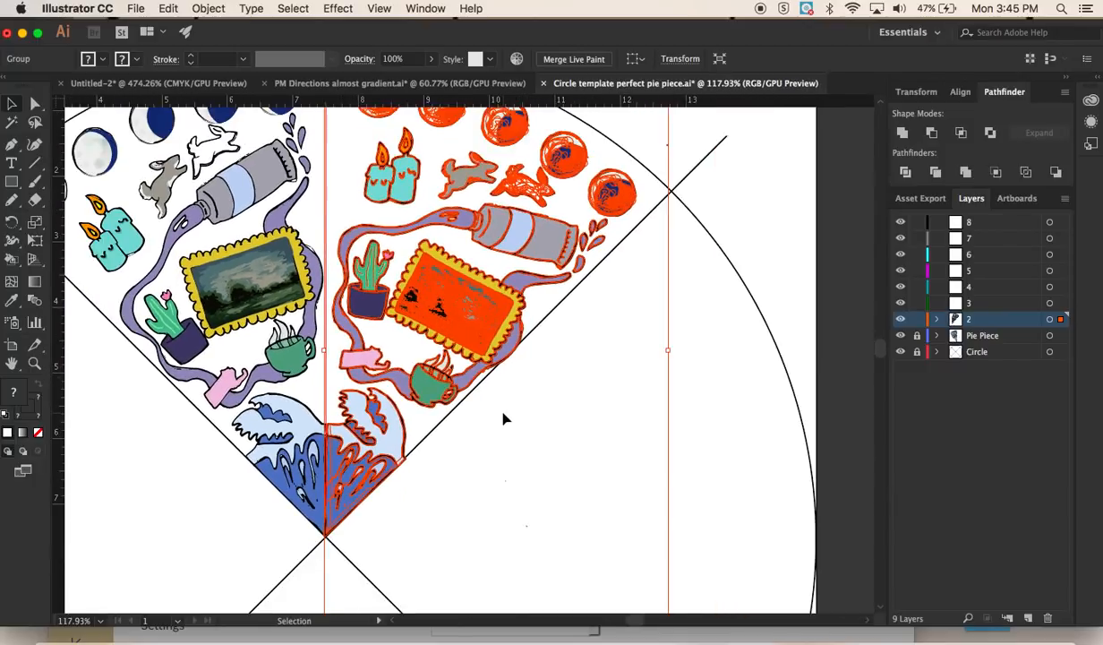
scroll(548, 356, down, 2)
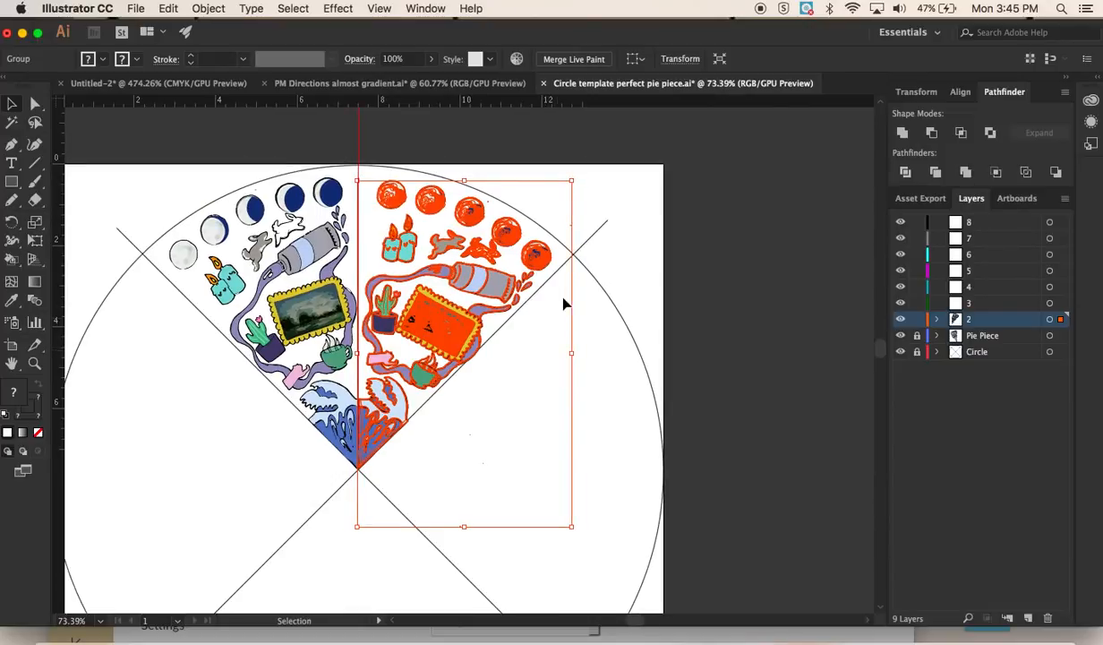
click(578, 180)
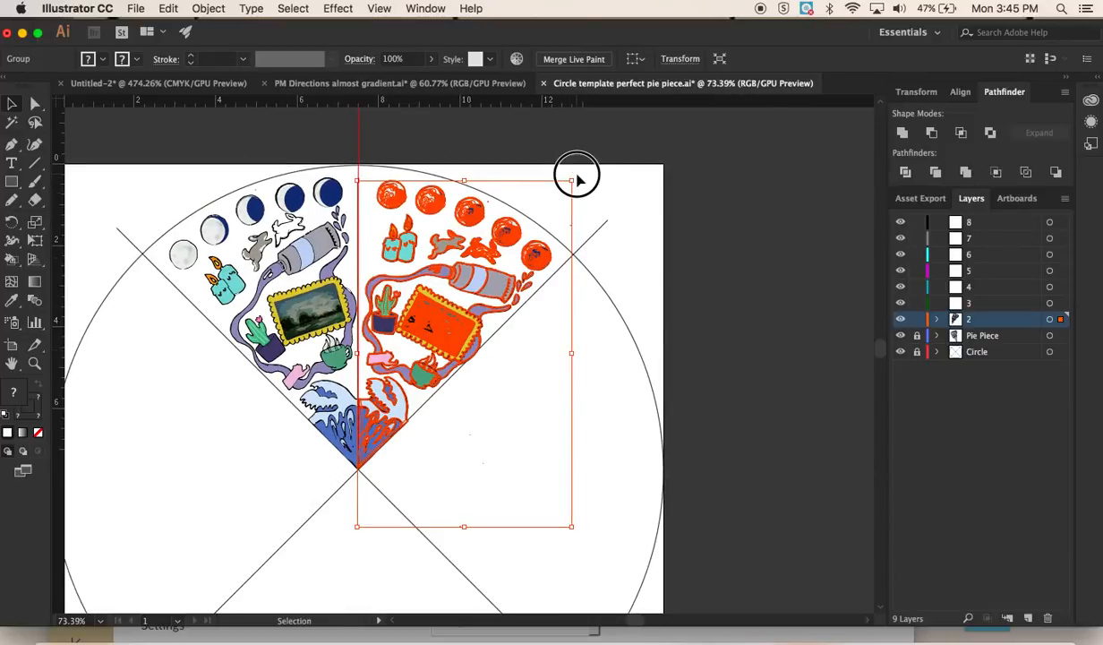
drag(579, 181, 576, 176)
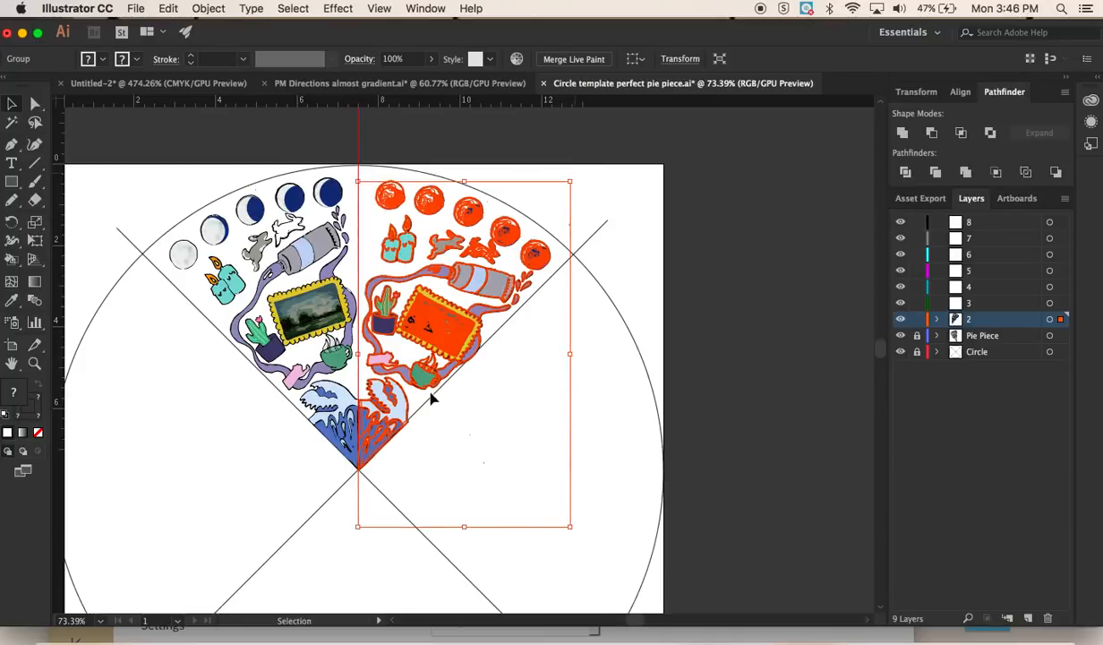
Nudge the layer 2 wedge so its wave artwork meets the original along the vertical guide, and deselect it
scroll(390, 422, up, 5)
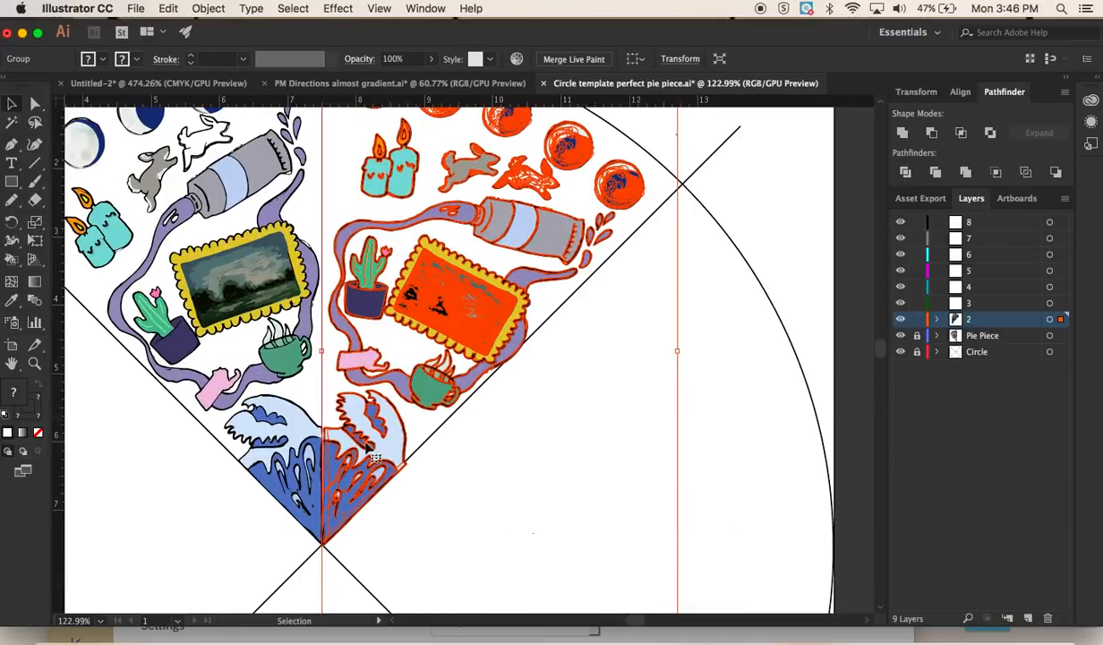
drag(355, 463, 351, 459)
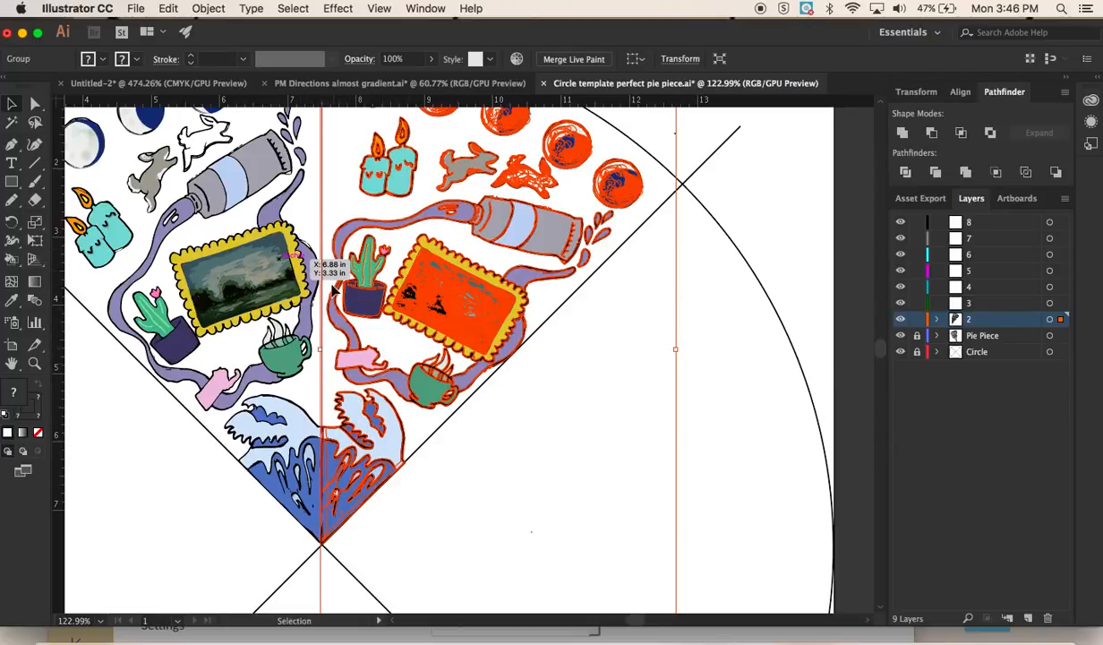
click(400, 504)
scroll(306, 468, up, 5)
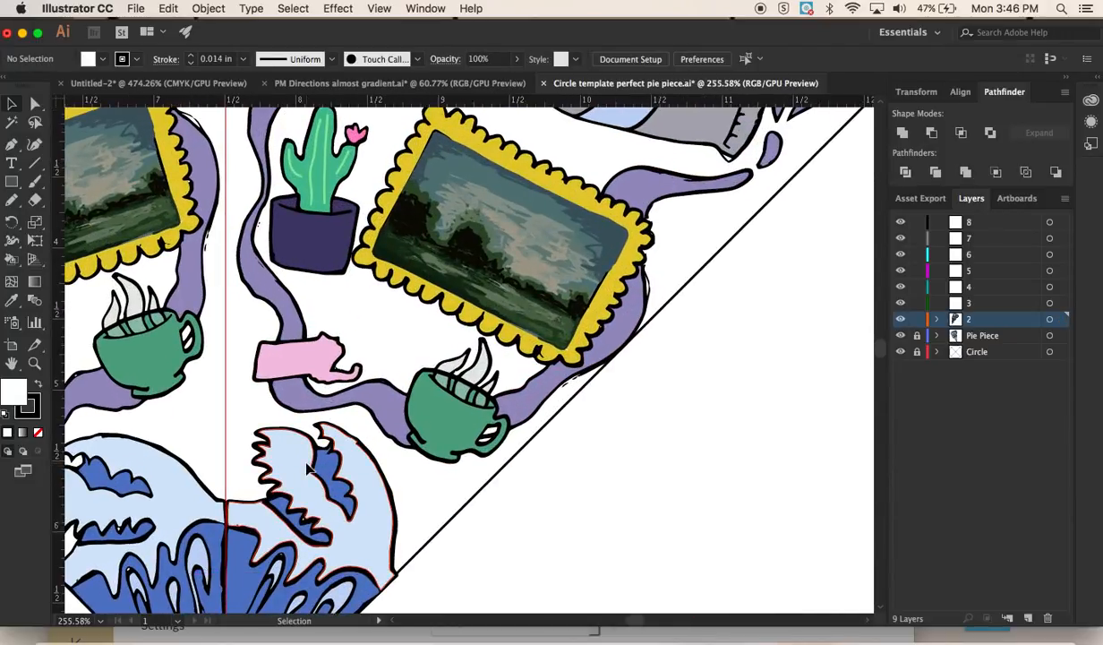
scroll(307, 467, down, 3)
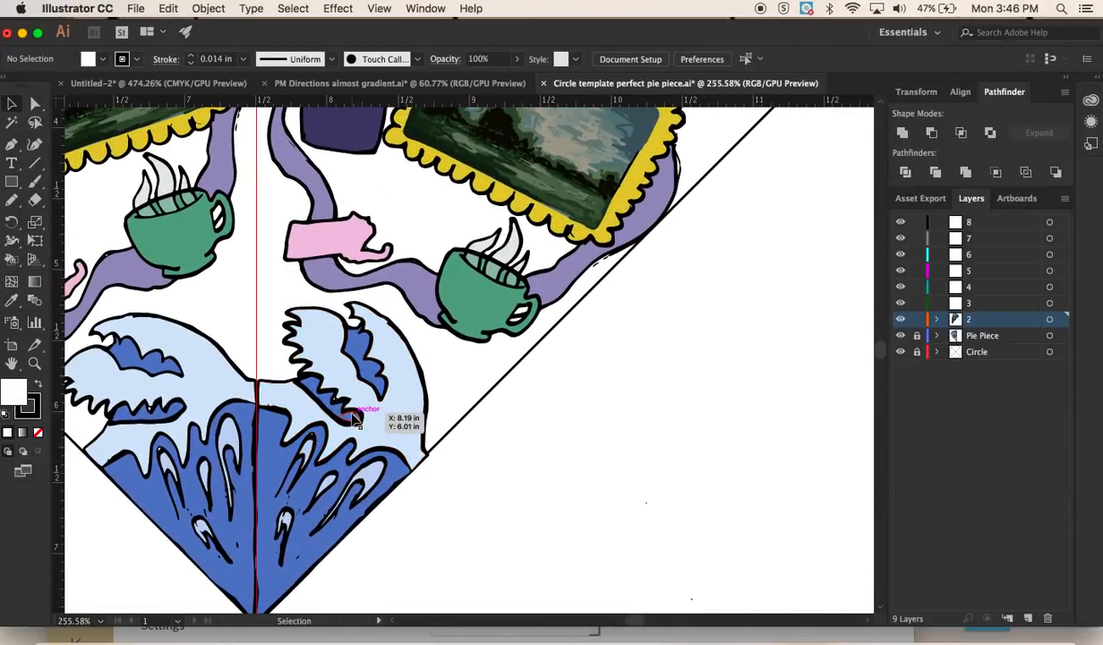
Copy the layer 2 wedge and paste it into layer 3, locking layer 2
click(349, 418)
scroll(341, 421, down, 5)
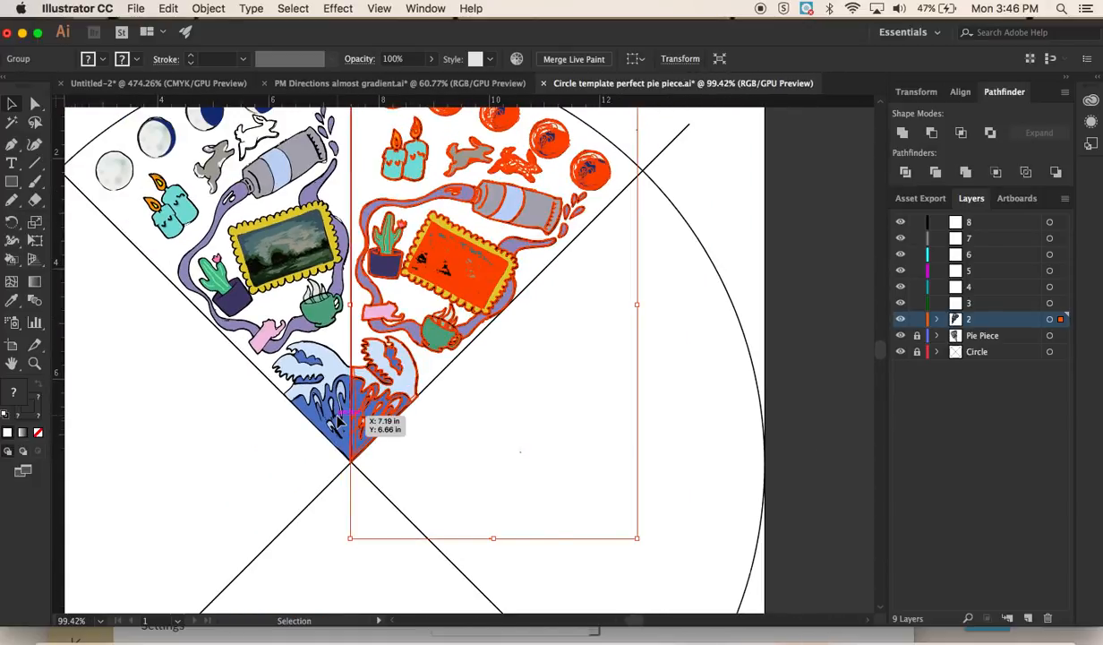
click(917, 319)
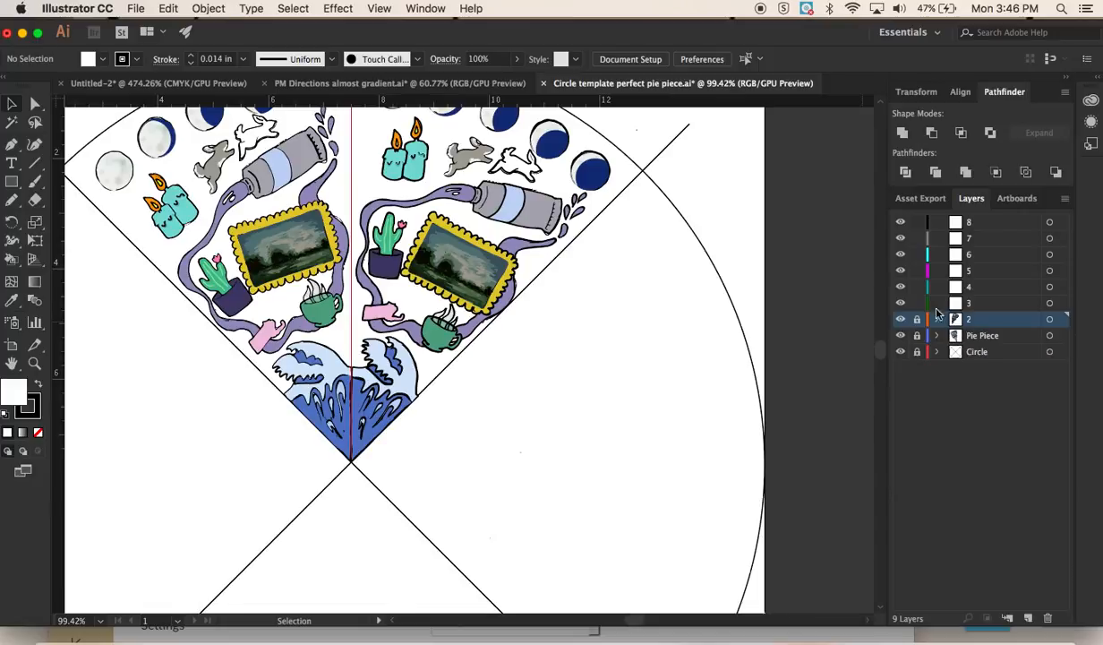
click(964, 305)
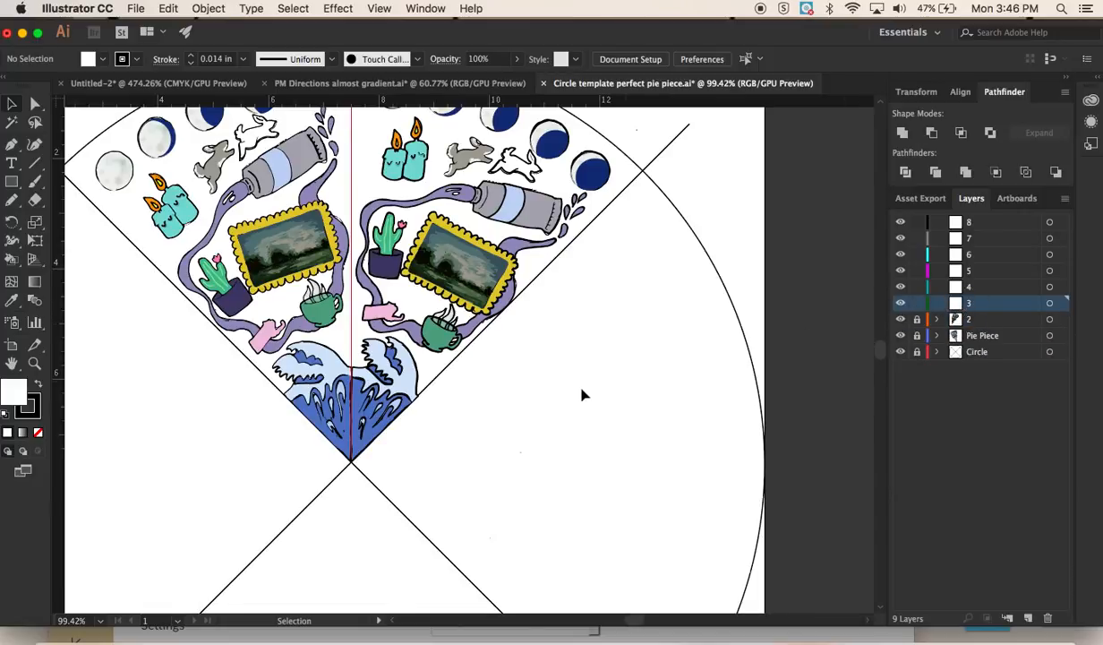
key(a)
key(v)
key(super+v)
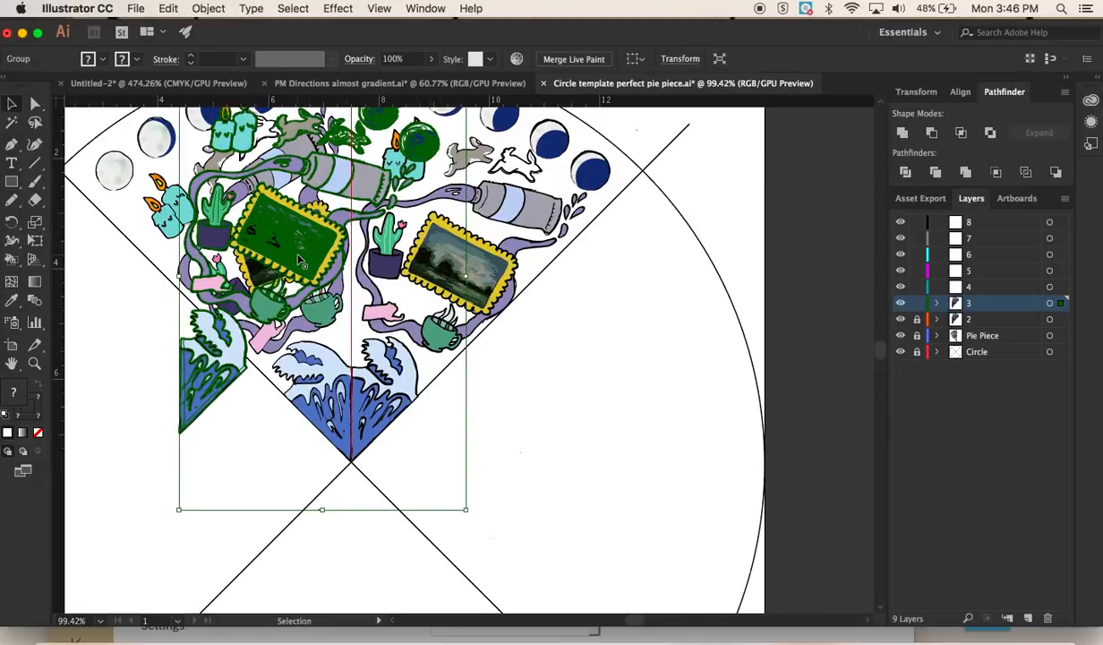
Rotate the layer 3 wedge clockwise and move it into the section below the diagonal line, with its tip at the circle's centre
drag(301, 260, 605, 350)
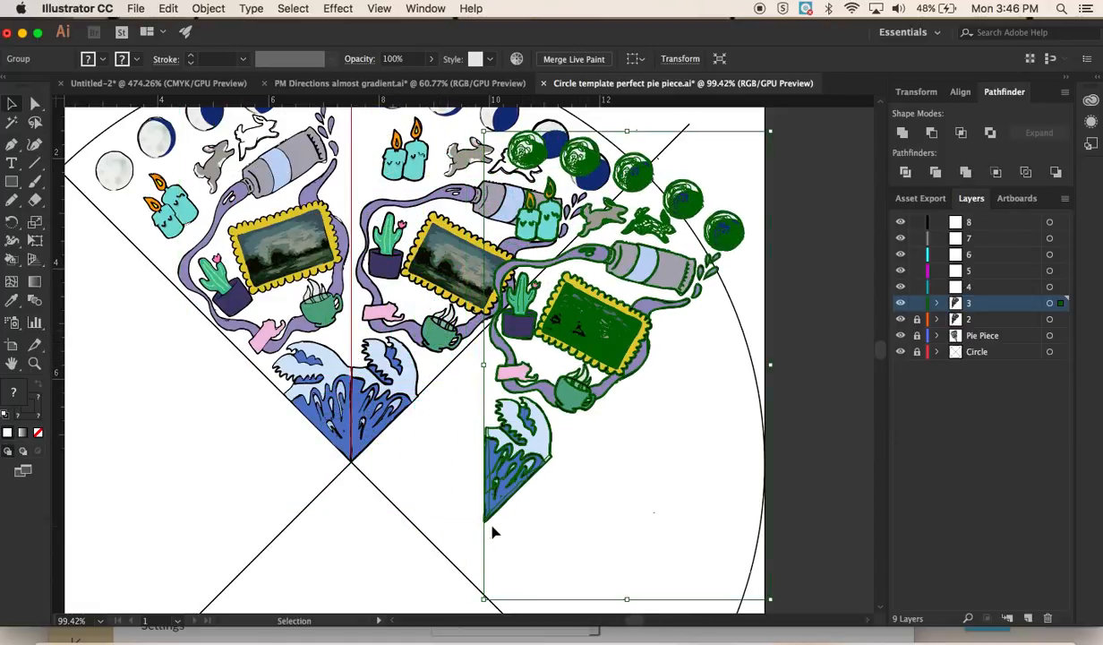
drag(479, 601, 382, 439)
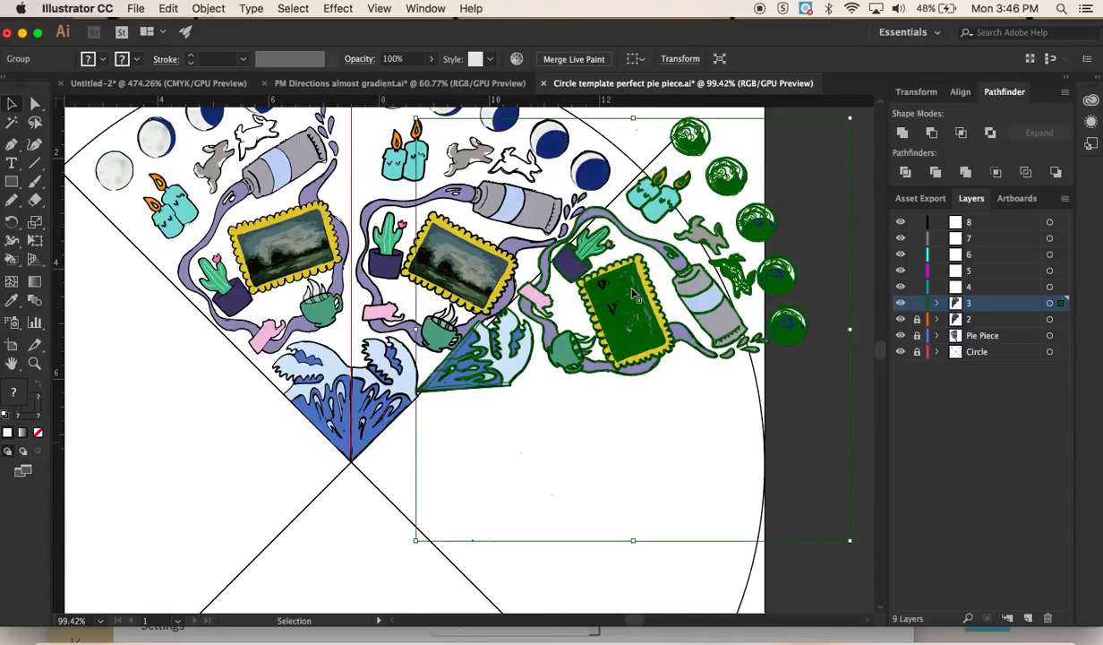
drag(624, 293, 573, 367)
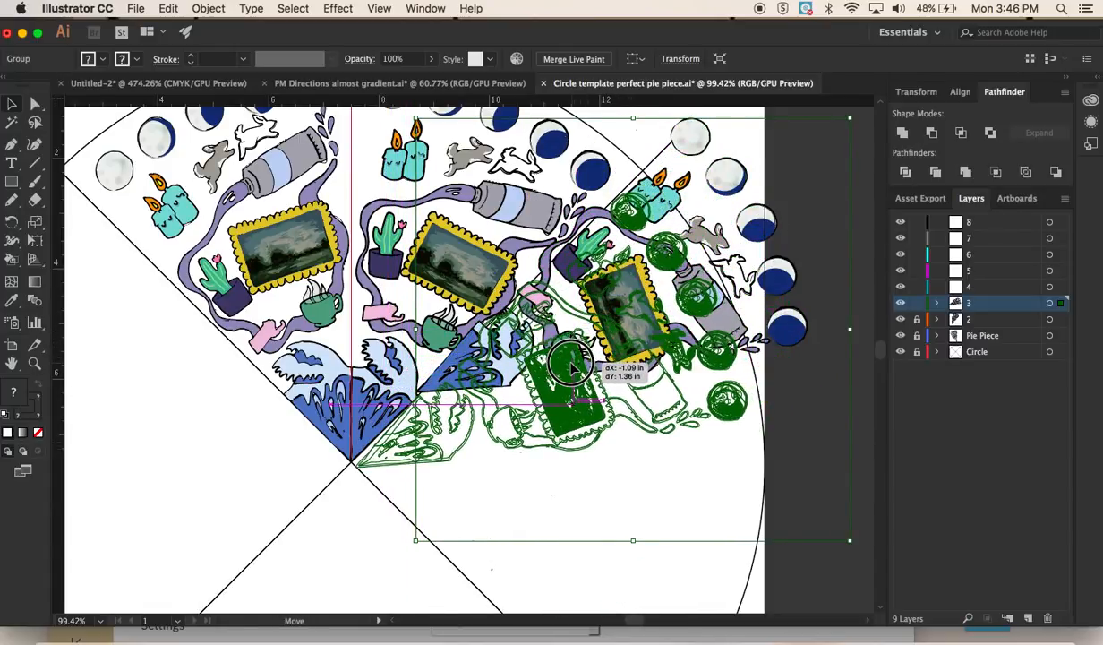
Fine-tune the layer 3 wedge's rotation and nudge its tip onto the circle's centre
scroll(319, 467, down, 5)
mouse_move(332, 539)
mouse_down()
mouse_move(323, 540)
mouse_move(332, 532)
mouse_up()
drag(499, 333, 496, 336)
drag(498, 336, 494, 339)
scroll(440, 370, up, 3)
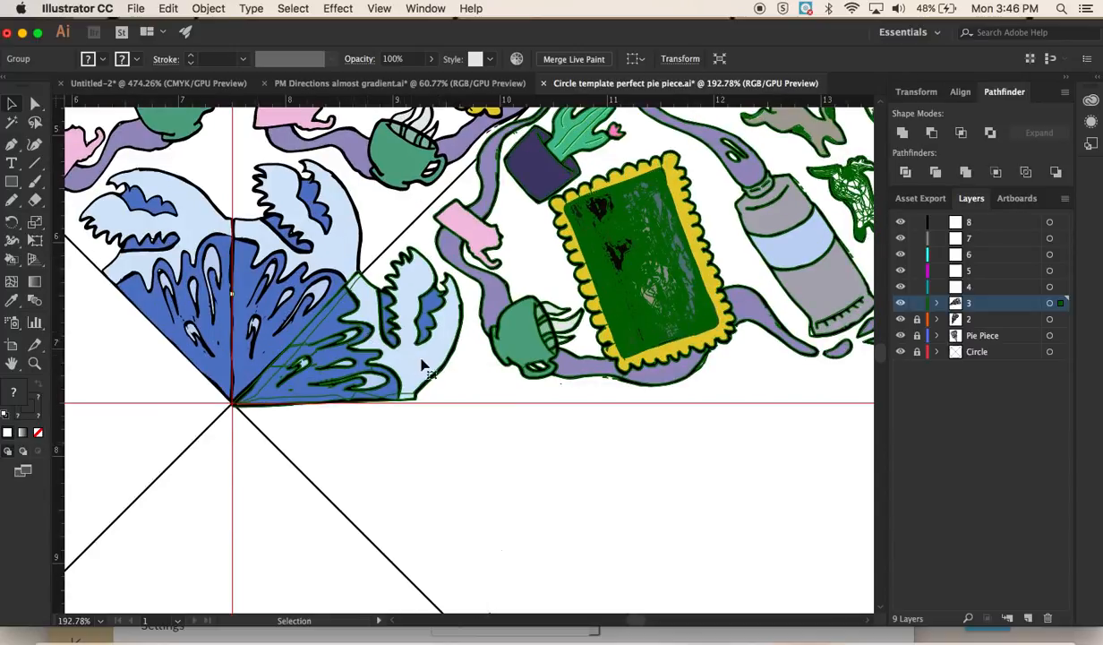
Rotate the layer 3 wedge slightly so its lower edge follows the horizontal guide, nudge it down, and deselect it
scroll(475, 374, right, 8)
scroll(476, 374, down, 1)
scroll(475, 374, down, 3)
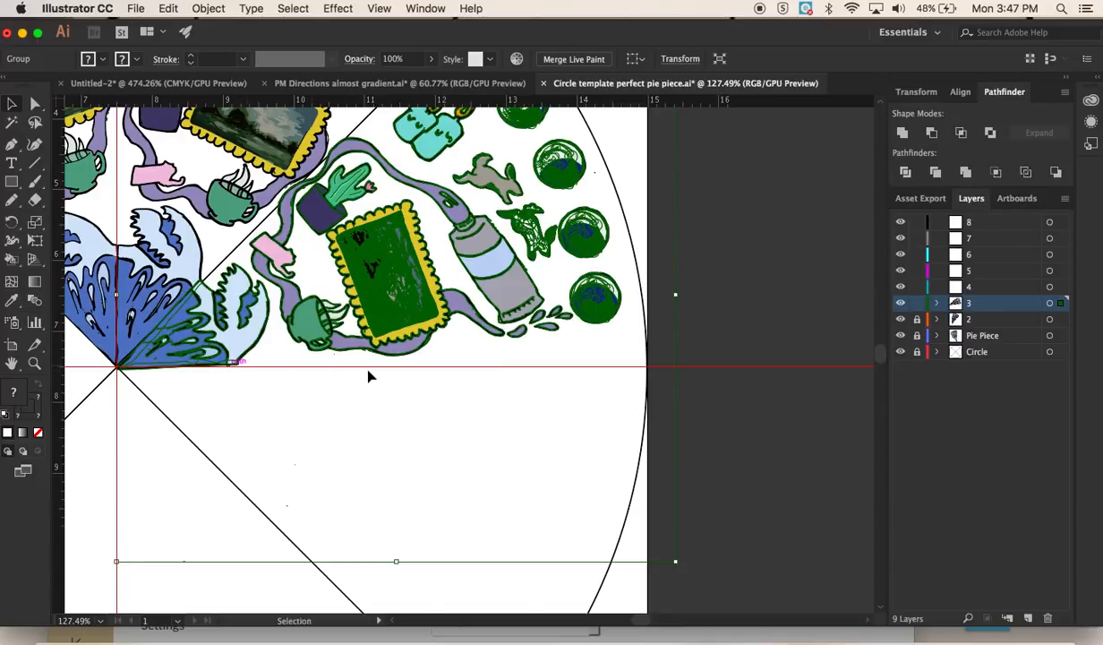
click(681, 569)
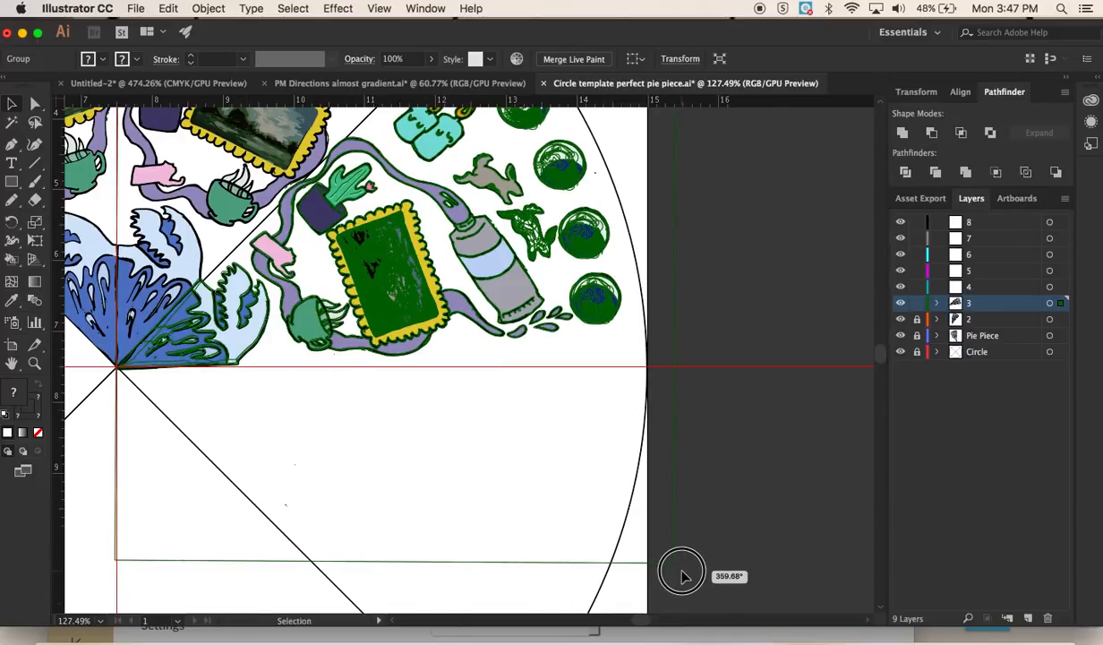
drag(239, 311, 240, 320)
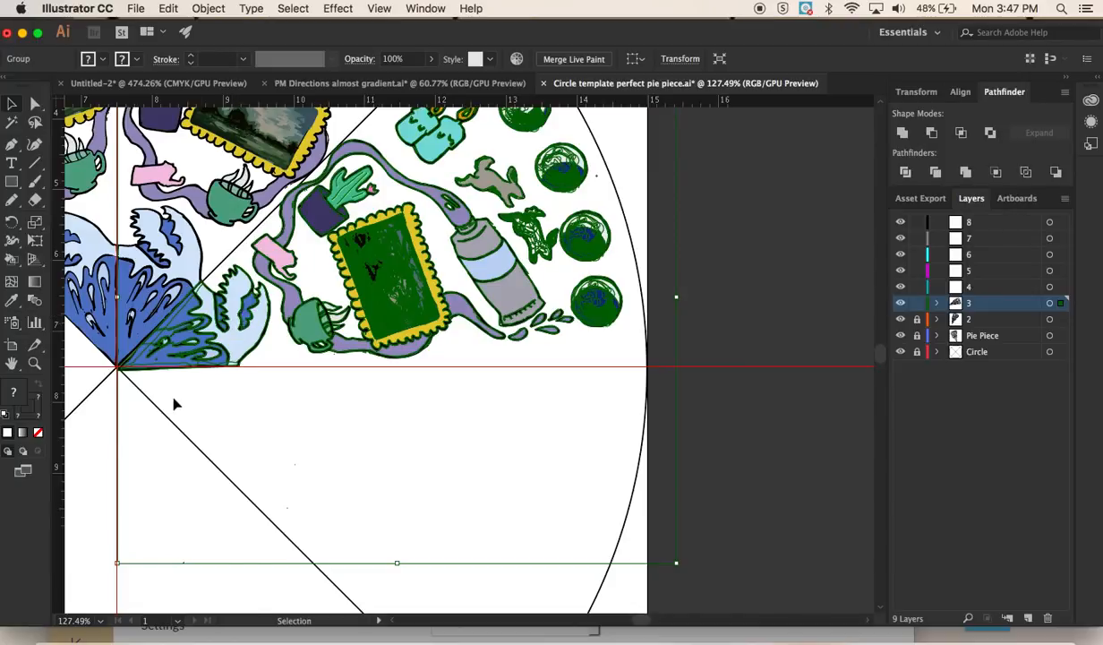
scroll(133, 403, down, 5)
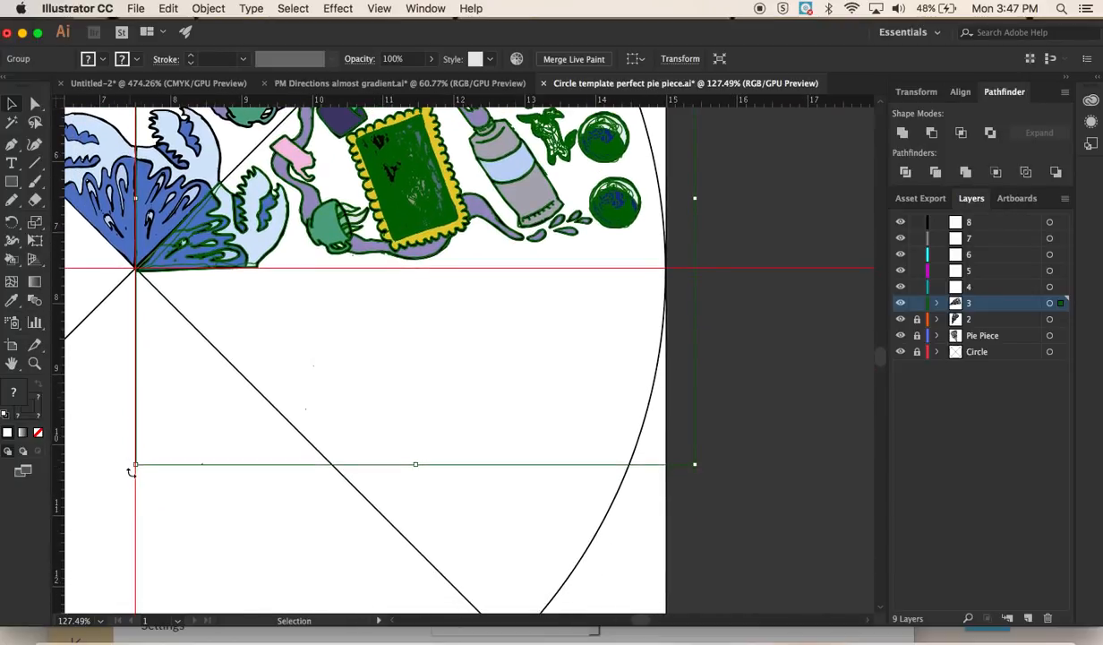
click(132, 472)
scroll(390, 327, down, 5)
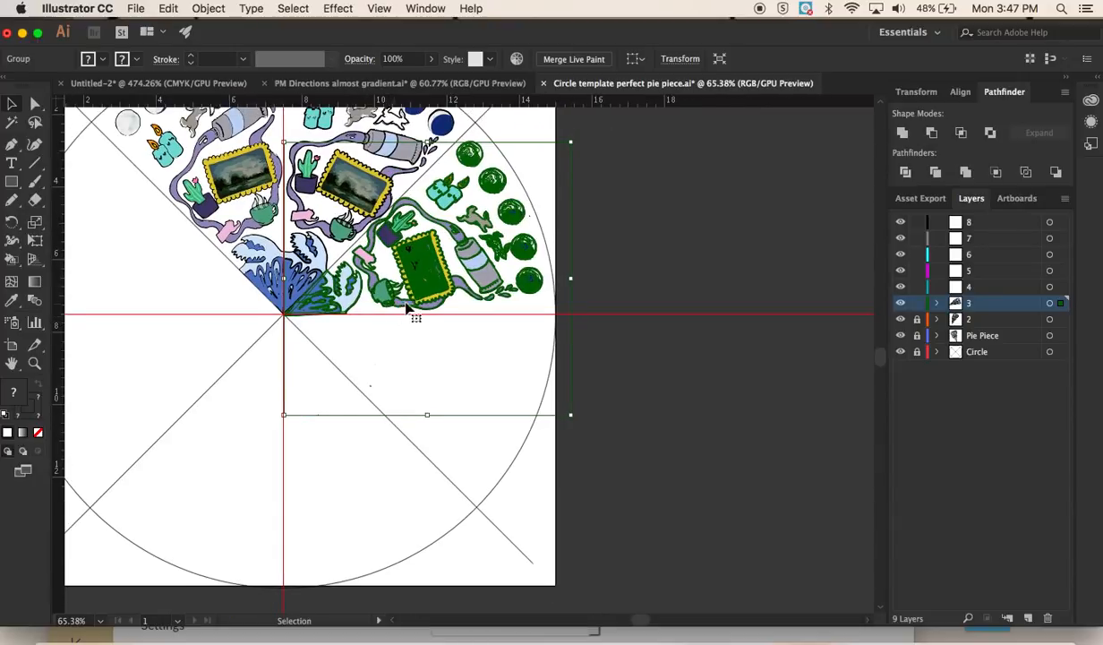
click(632, 354)
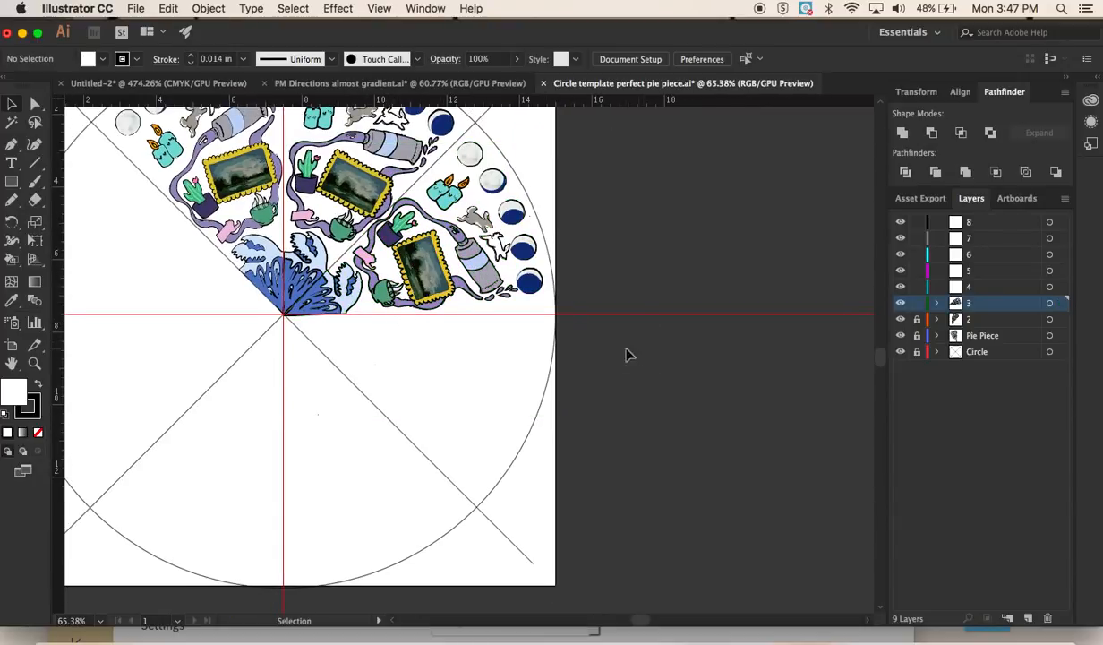
Copy the layer 3 wedge and paste it into layer 4, locking layer 3
click(445, 256)
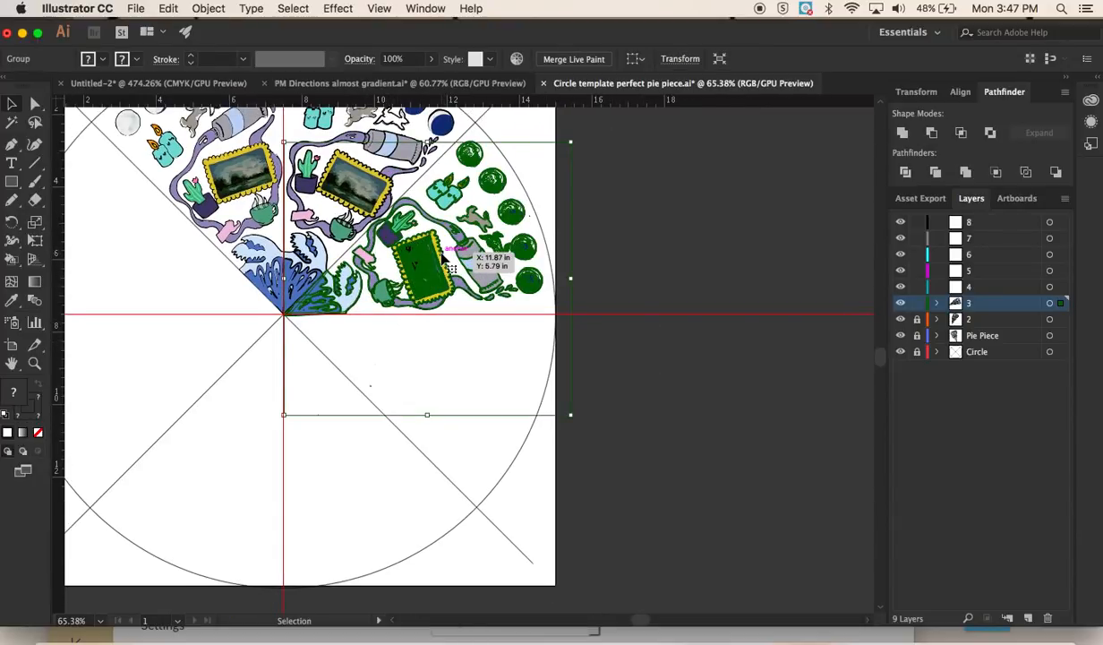
click(919, 309)
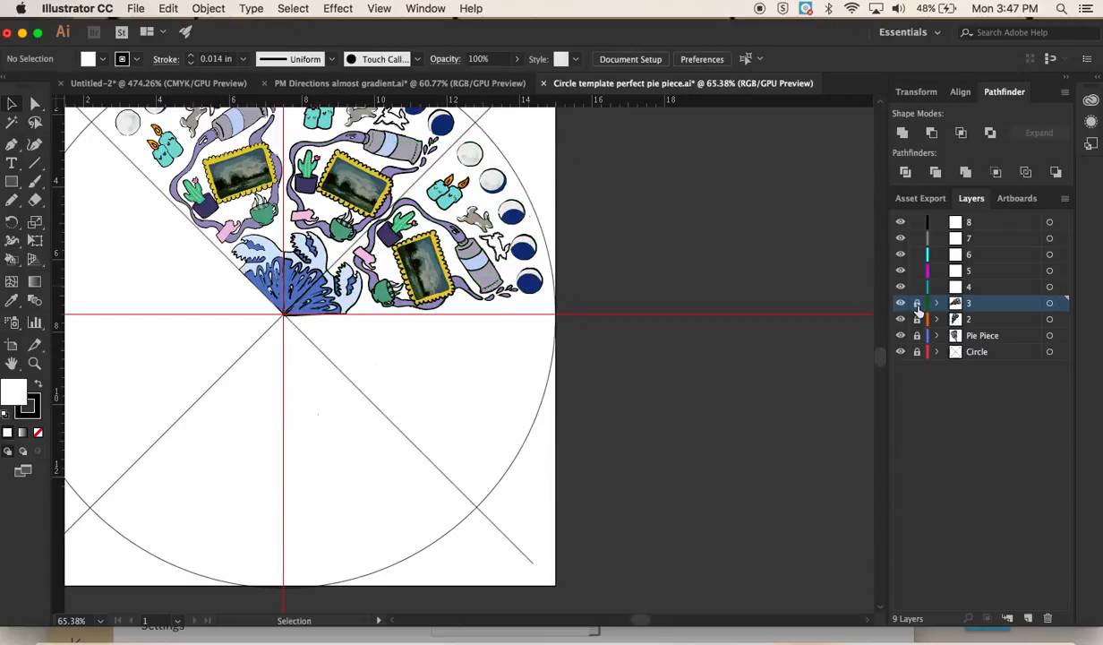
click(978, 292)
key(a)
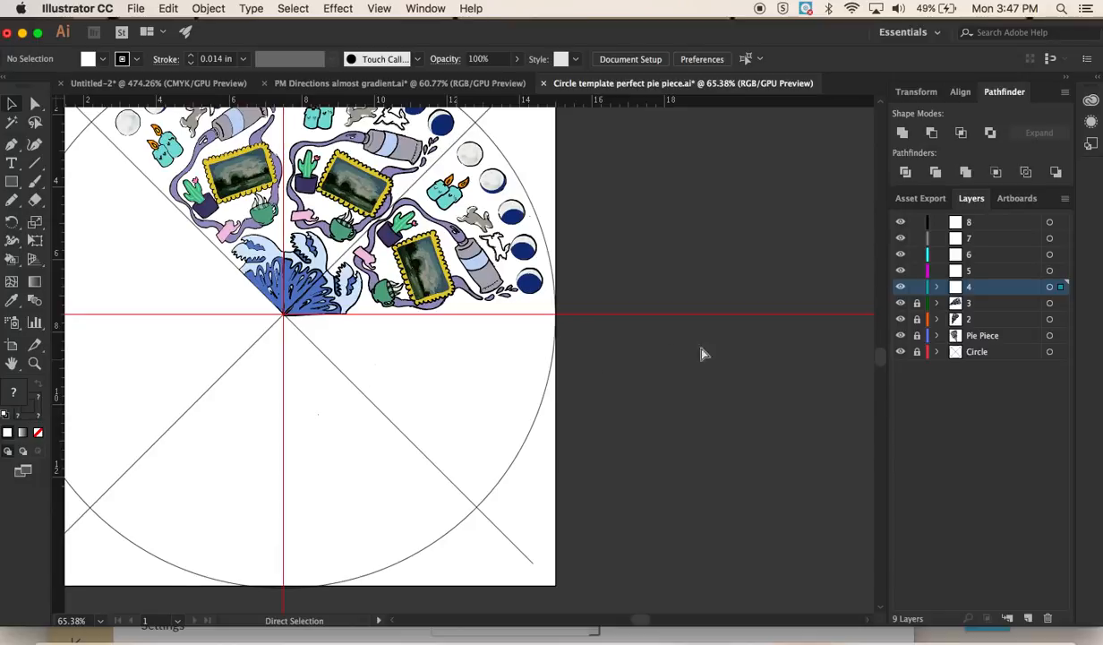
key(super+f)
key(v)
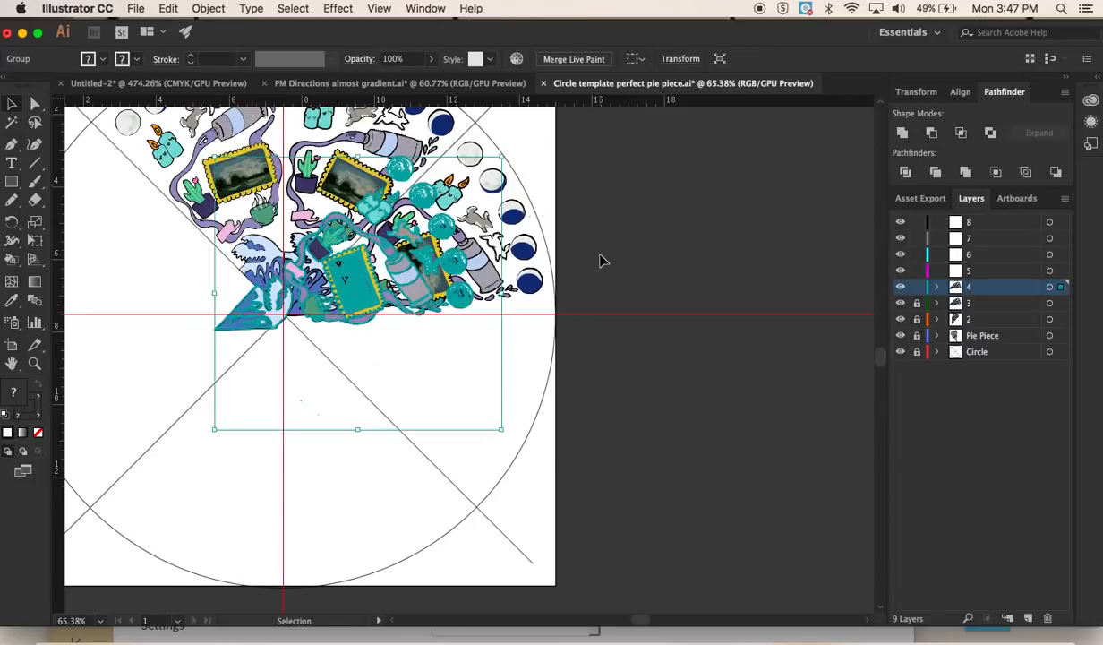
Rotate the layer 4 wedge clockwise and fit it into the section below the horizontal guide, with its tip at the circle's centre
drag(510, 434, 332, 522)
drag(363, 271, 405, 387)
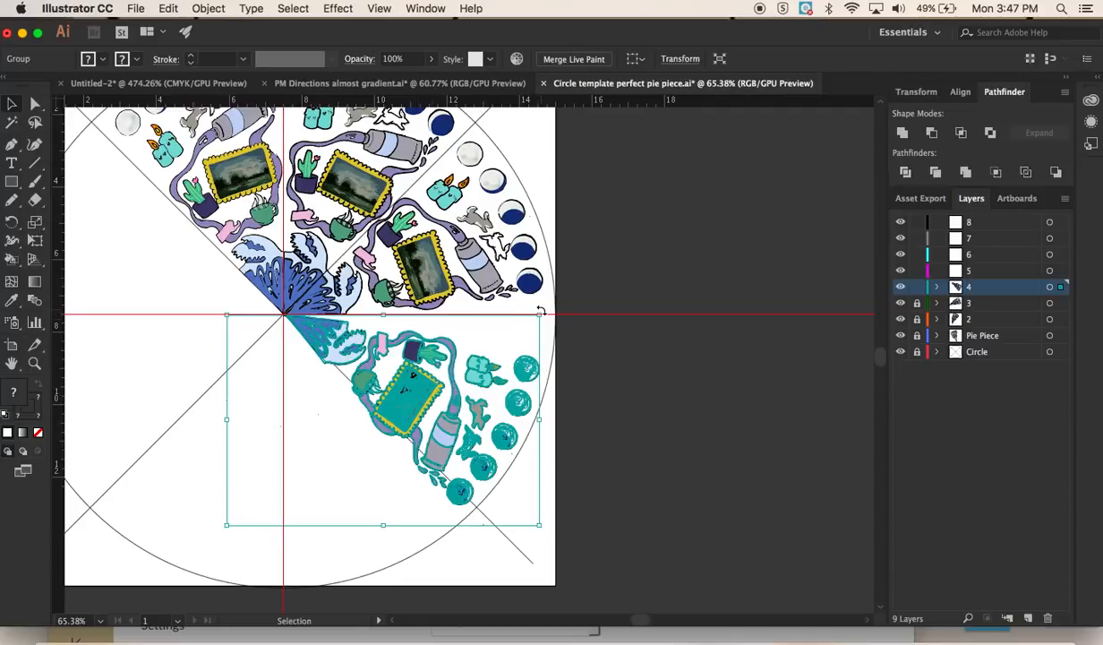
drag(541, 311, 541, 307)
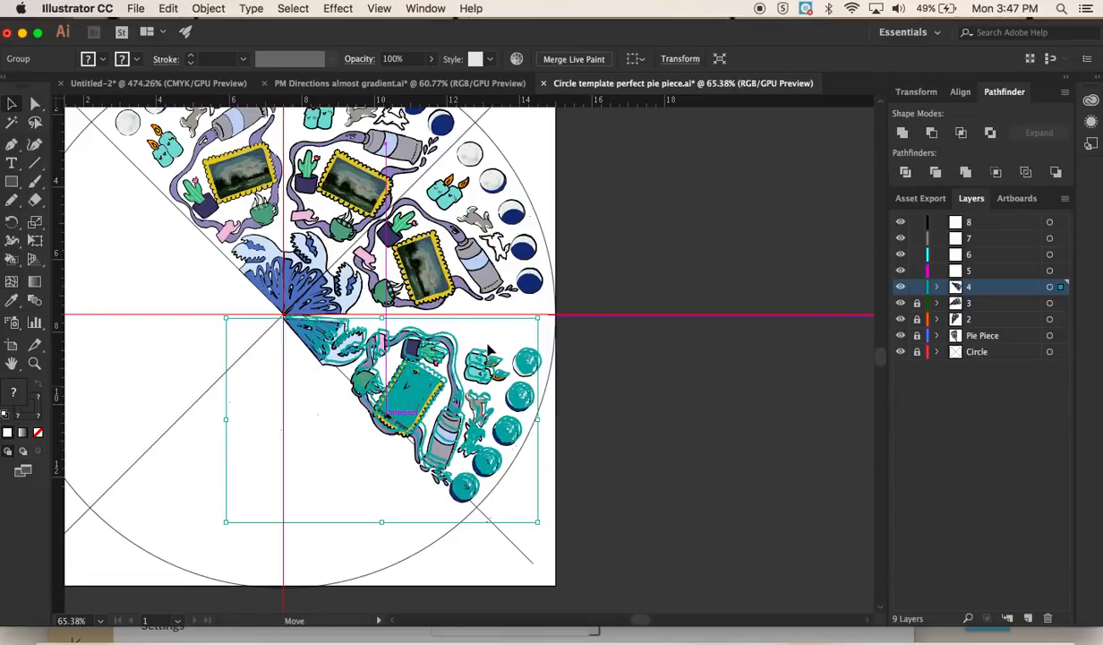
drag(543, 307, 549, 305)
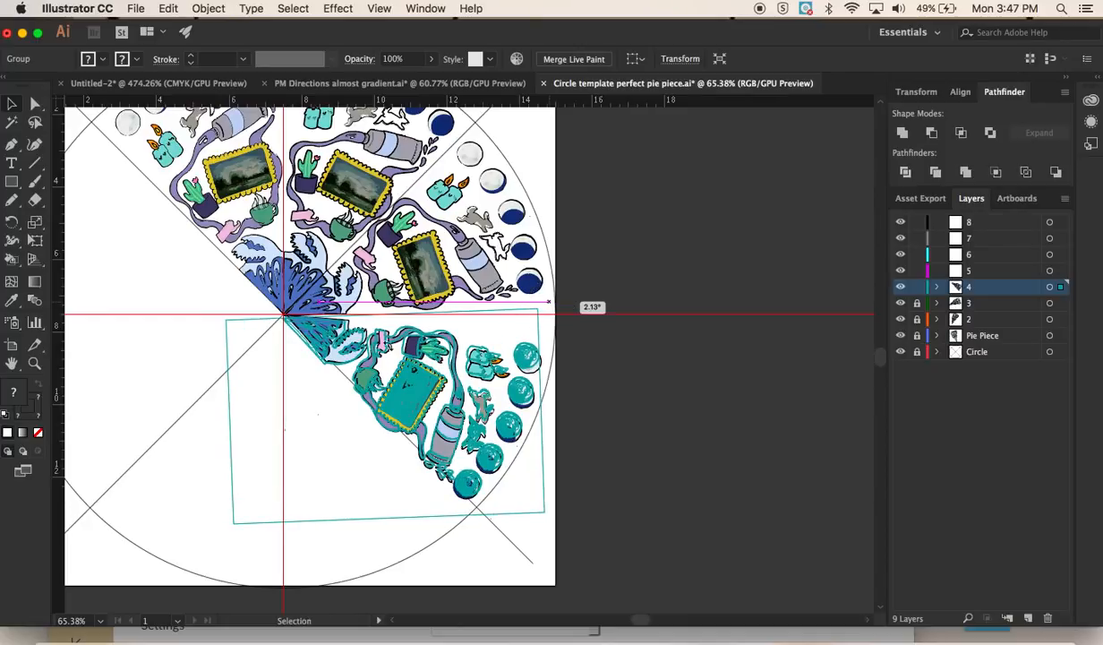
drag(364, 364, 365, 356)
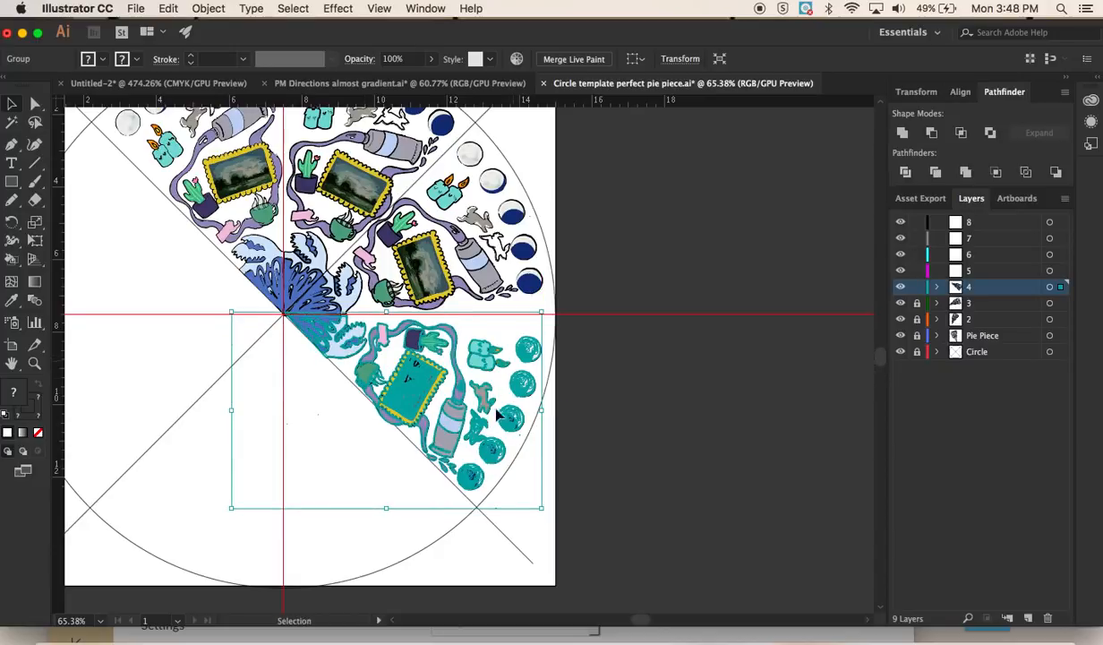
Rotate the layer 4 wedge slightly counterclockwise so its upper edge meets the horizontal guide, and deselect it
scroll(345, 414, up, 5)
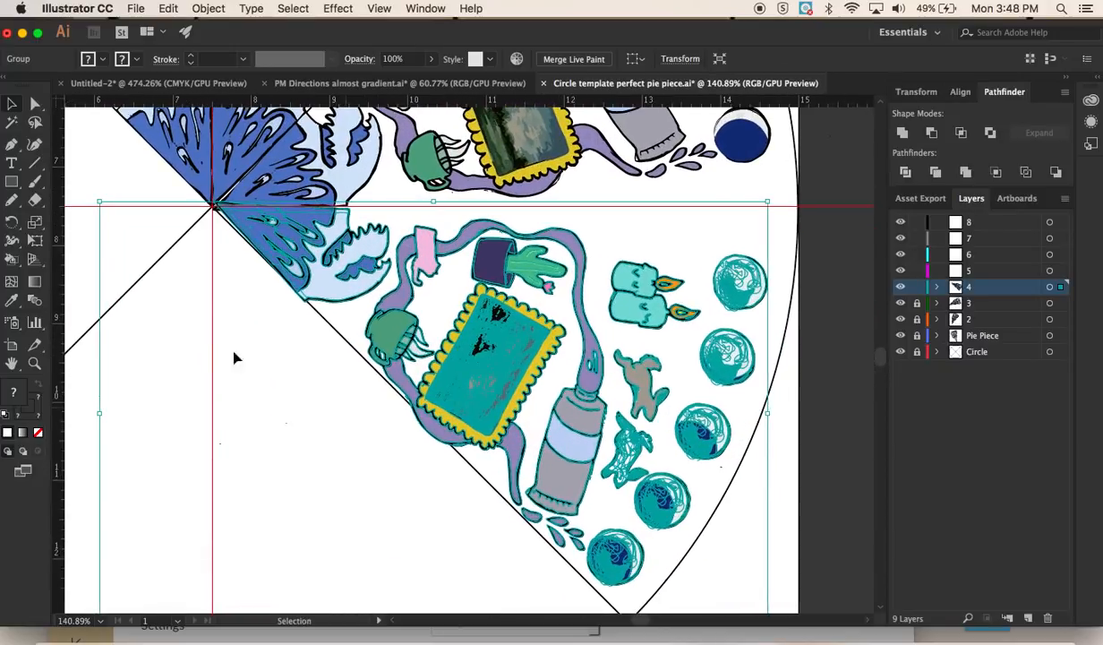
drag(94, 198, 96, 206)
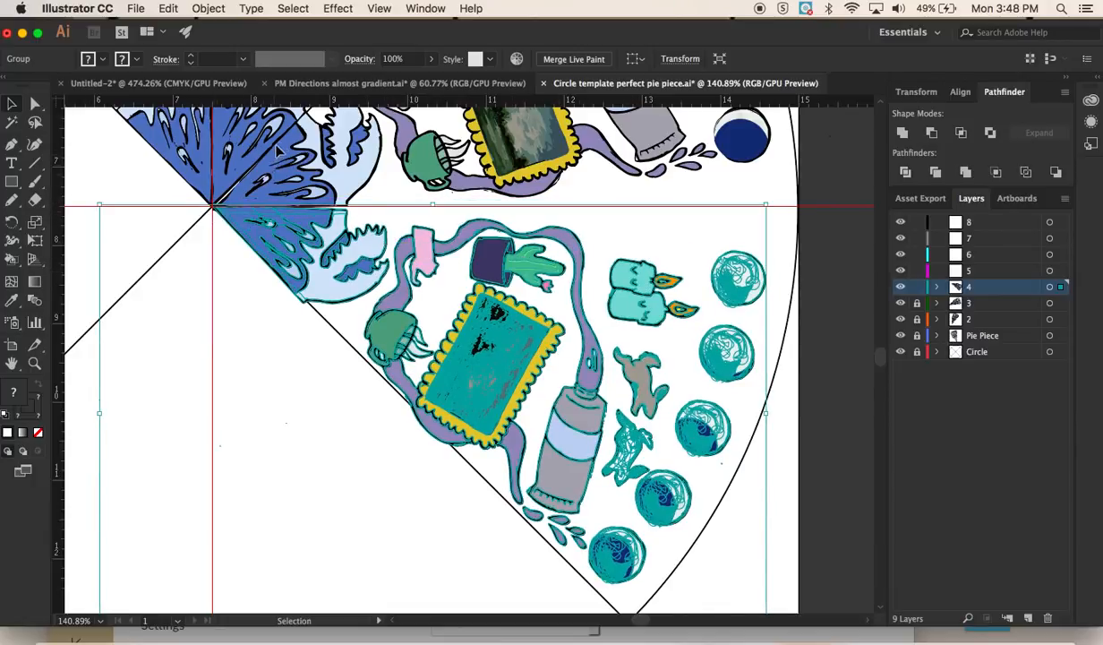
click(240, 196)
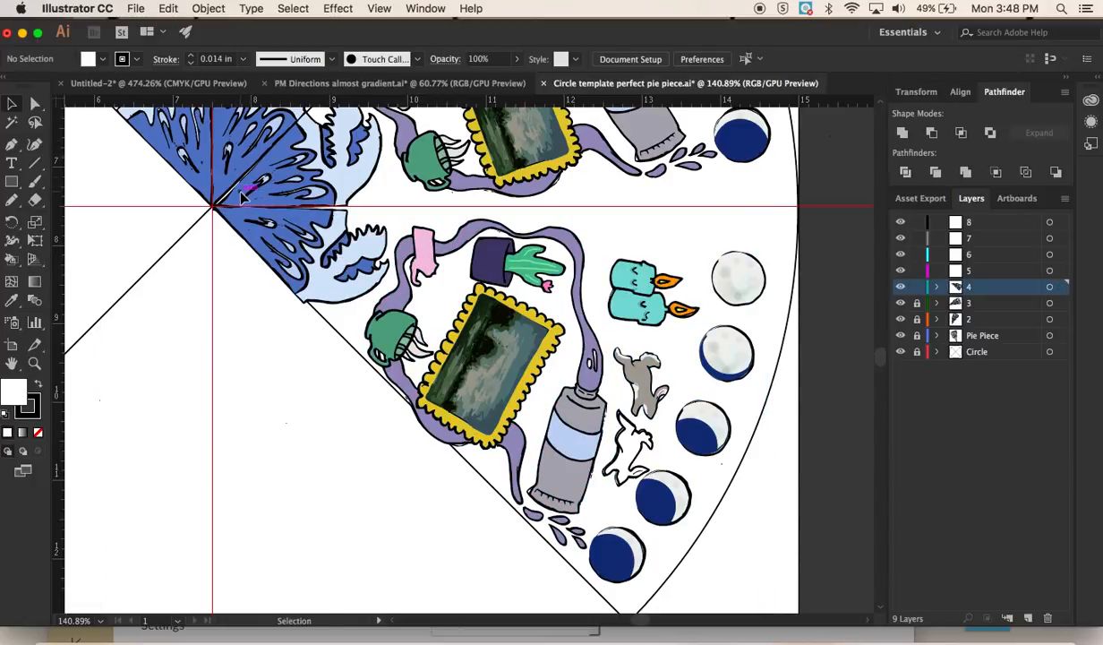
Refine the layer 4 wedge's rotation and nudge it so its wave artwork meets the layer 3 wedge along the horizontal guide
click(634, 315)
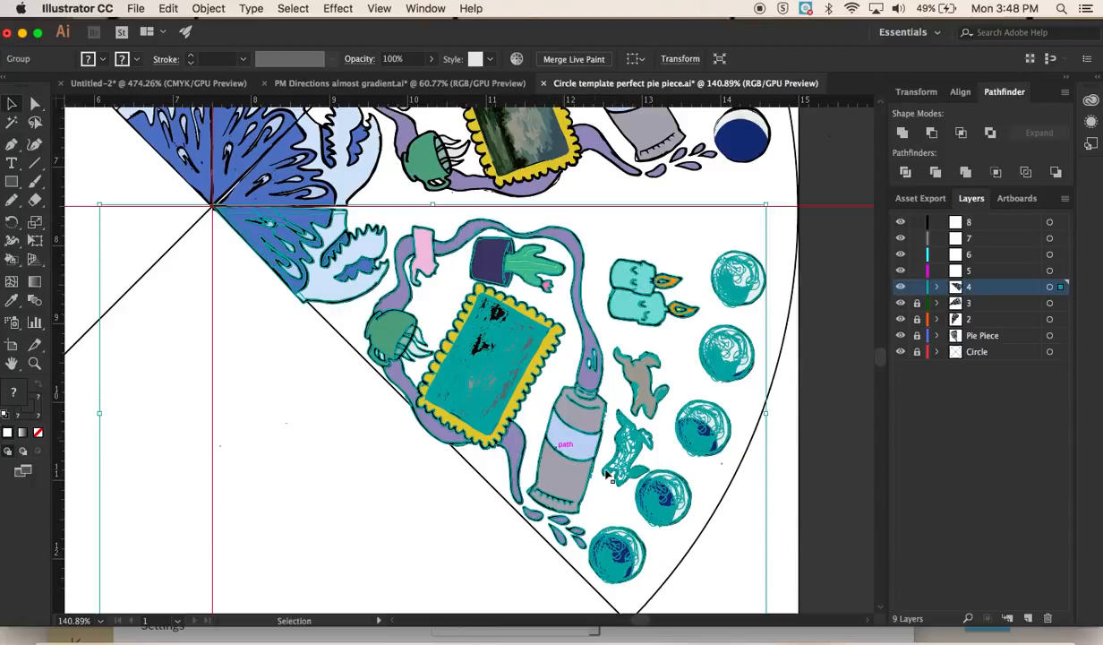
scroll(608, 475, down, 2)
drag(743, 592, 745, 589)
drag(334, 247, 336, 244)
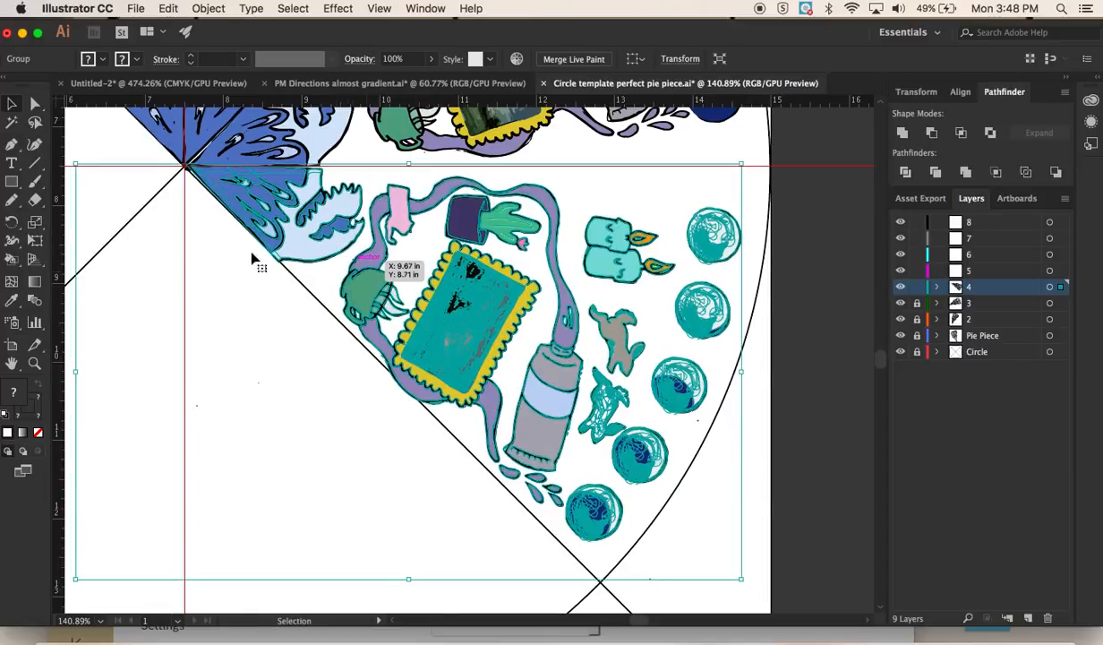
drag(70, 160, 141, 177)
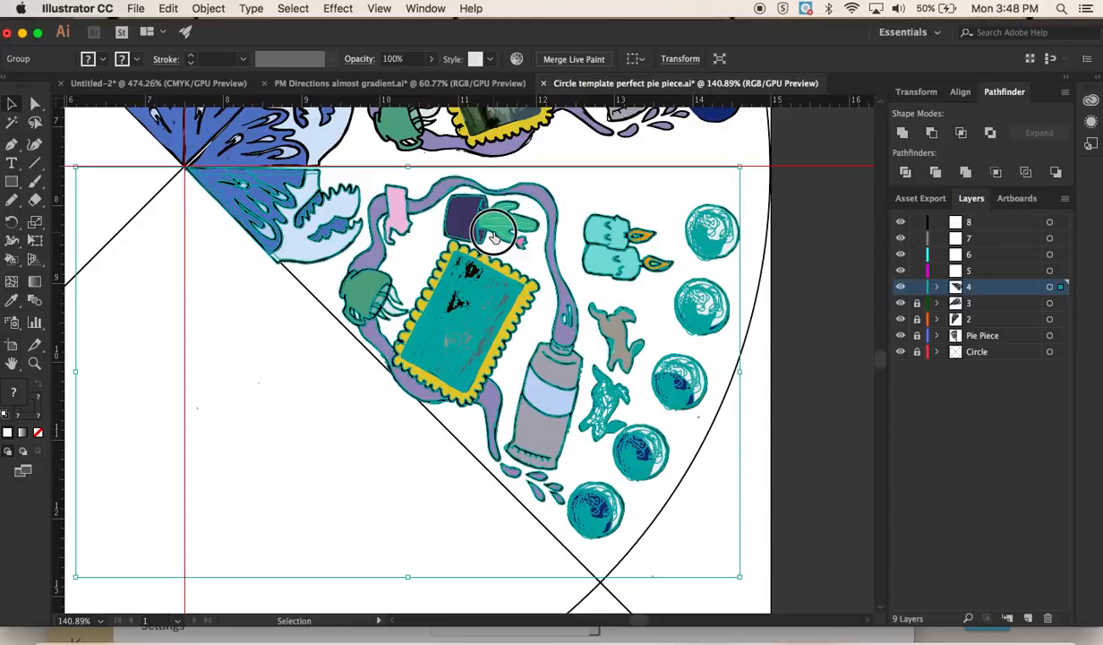
drag(493, 231, 497, 227)
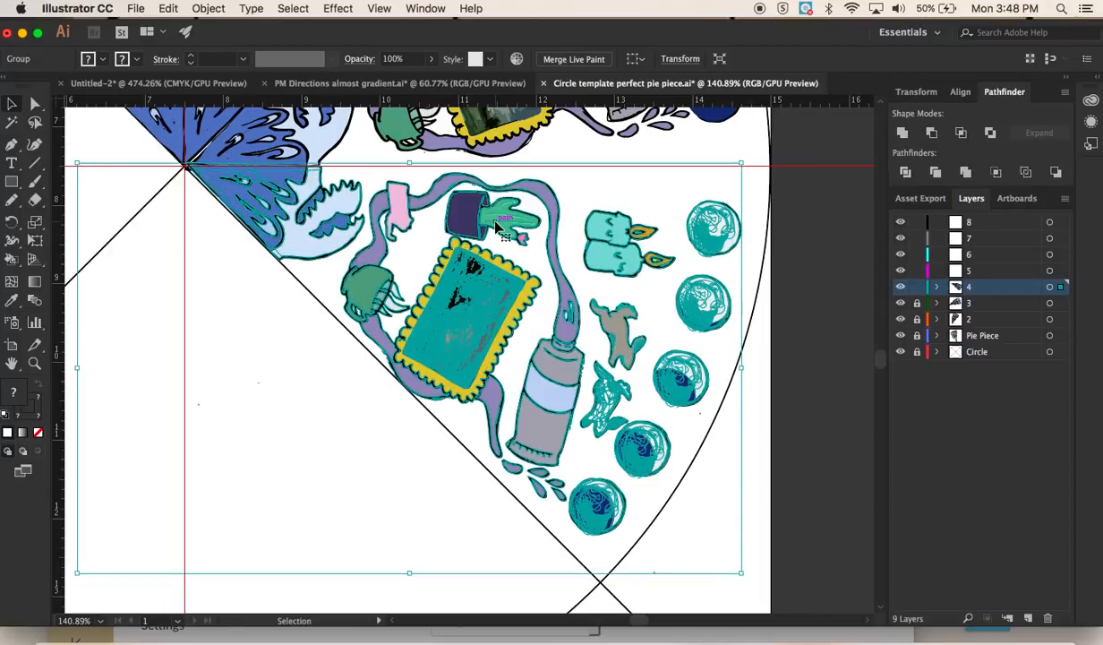
drag(69, 156, 71, 165)
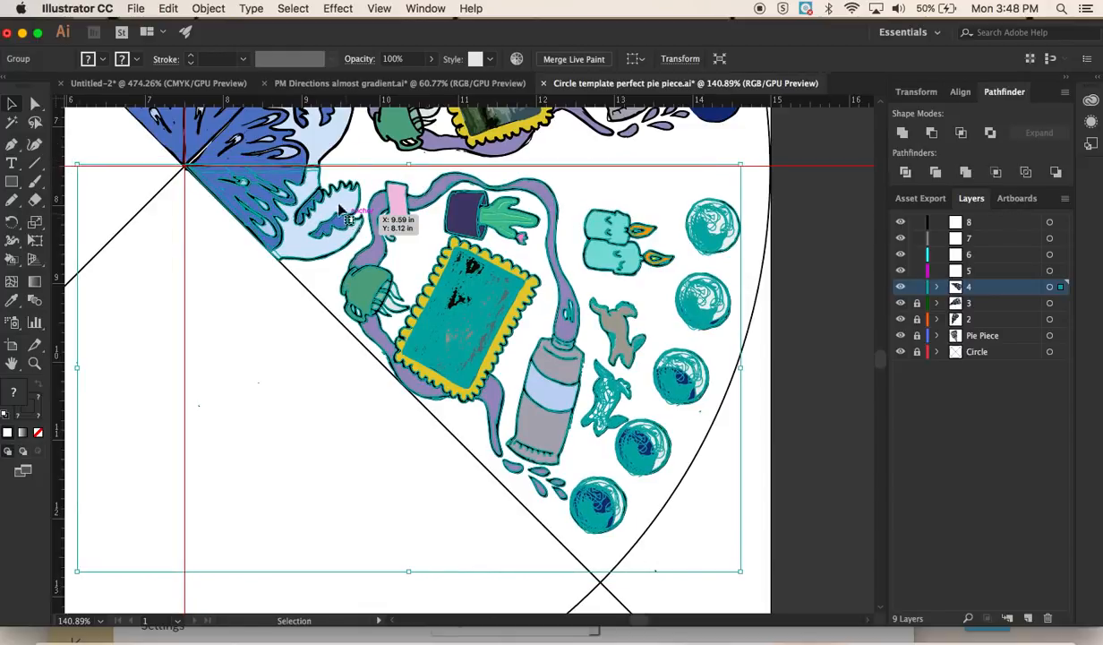
Lock layer 4 and unlock layer 3 to rotate its wedge slightly at the horizontal guide, relocking layer 3
click(916, 288)
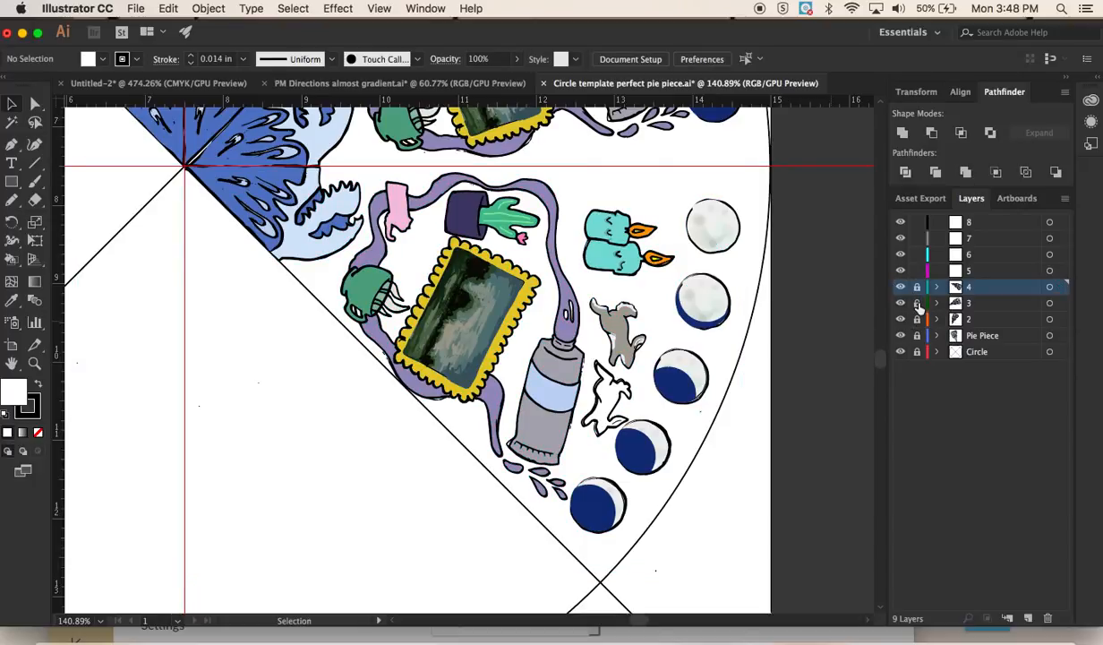
click(309, 143)
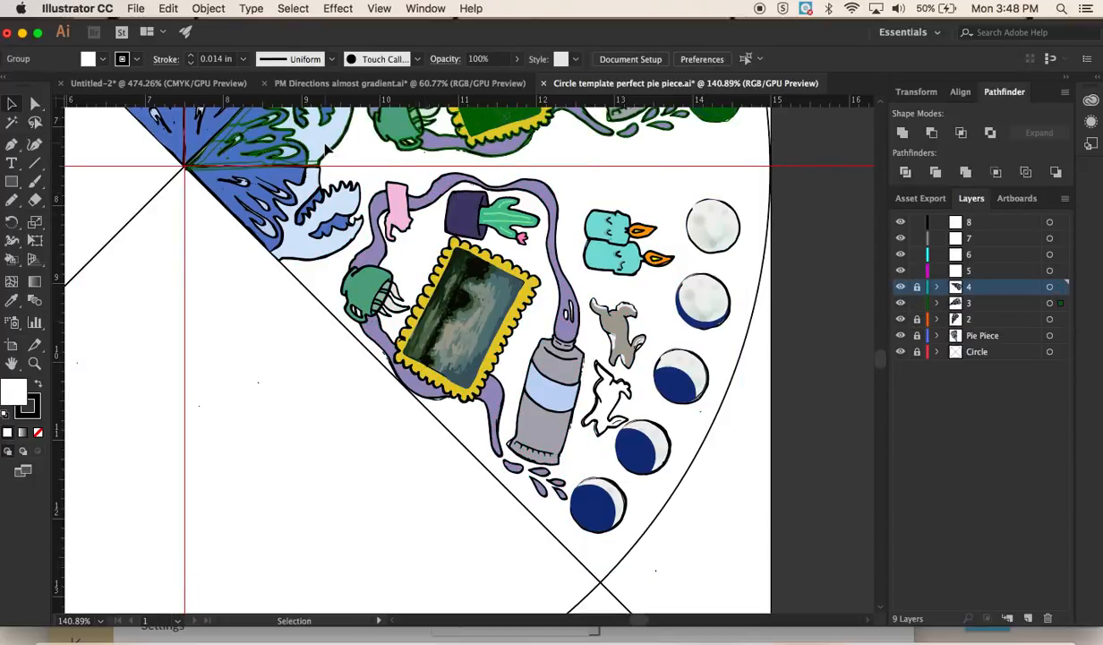
drag(183, 386, 179, 387)
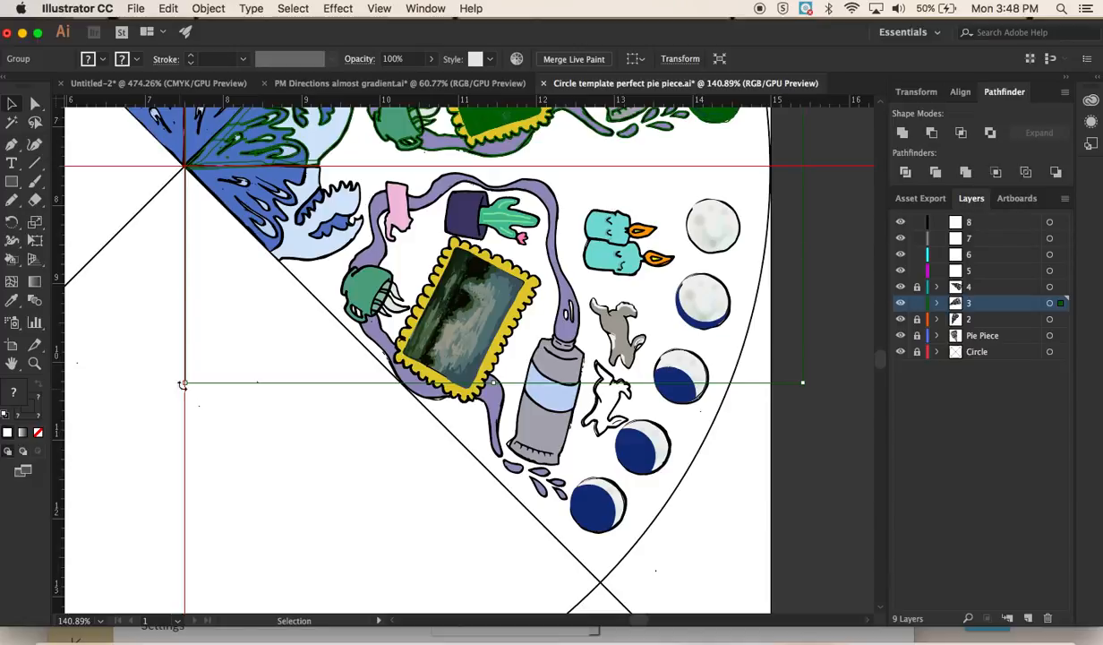
click(918, 305)
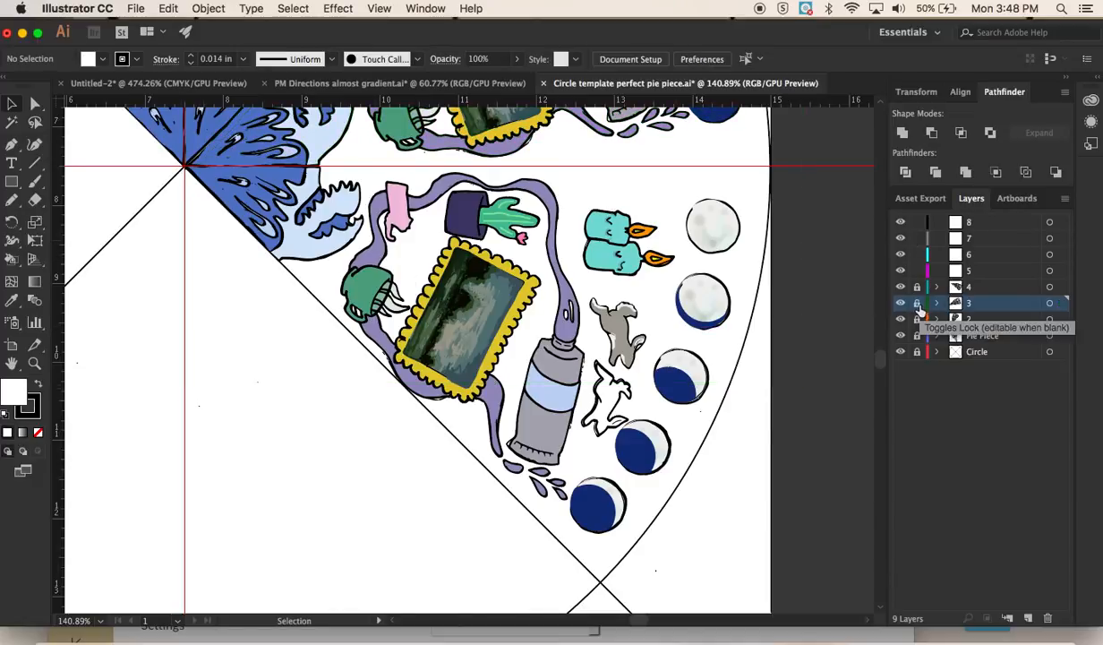
Compare the placed wedges with the finished circle design in PM Directions almost gradient.ai, and return to the circle template
scroll(506, 306, down, 2)
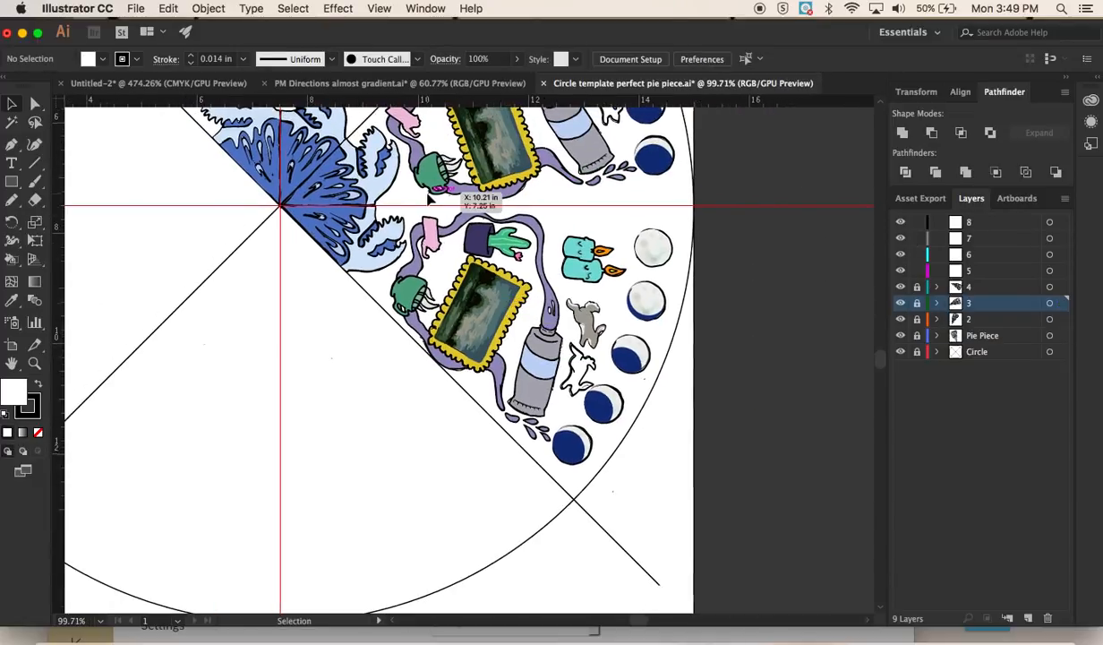
scroll(430, 197, down, 2)
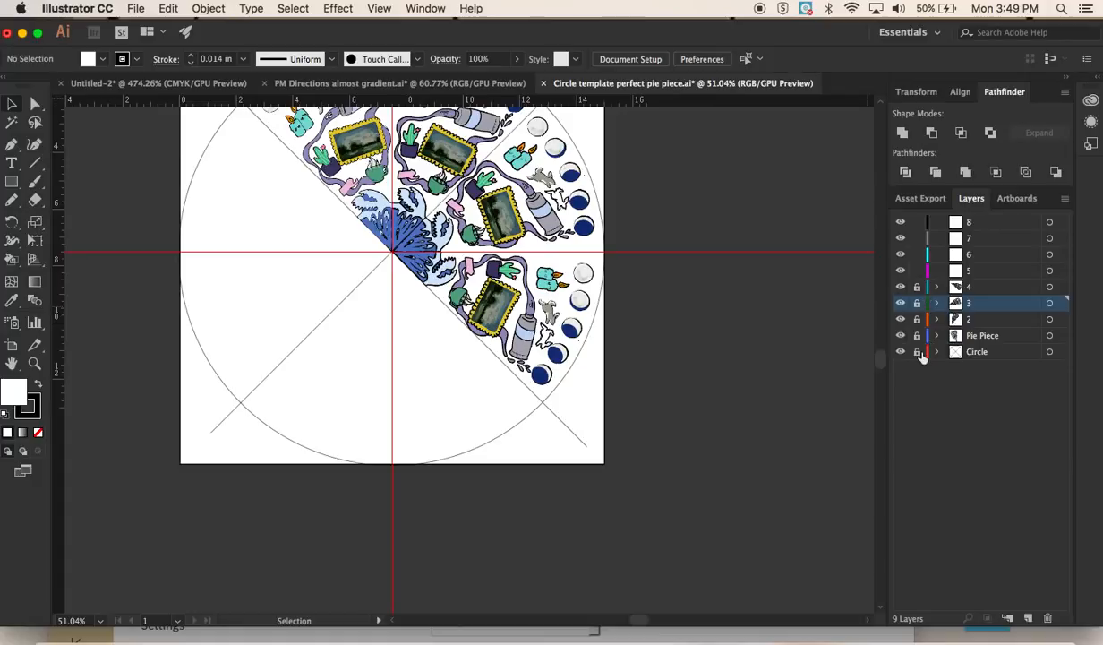
click(438, 85)
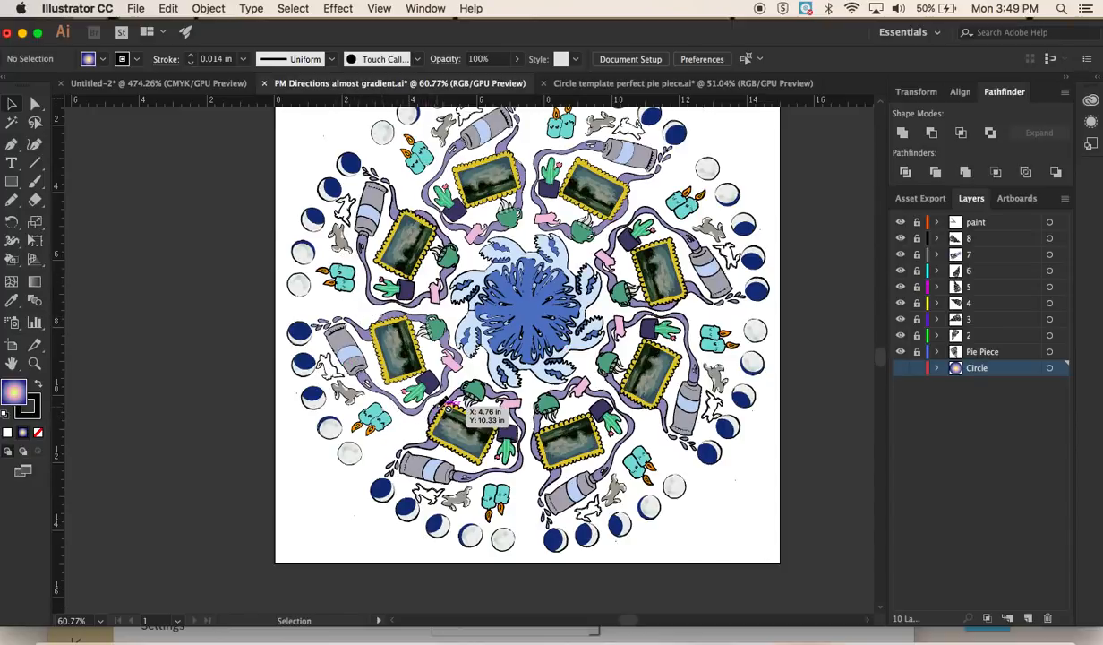
click(565, 85)
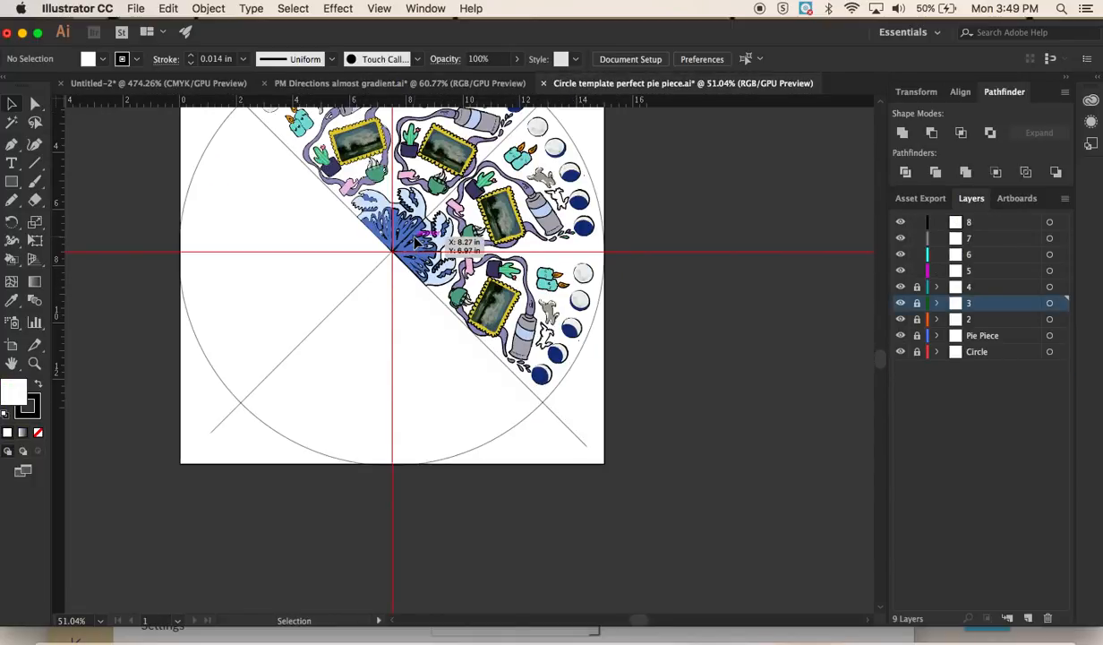
scroll(415, 242, up, 3)
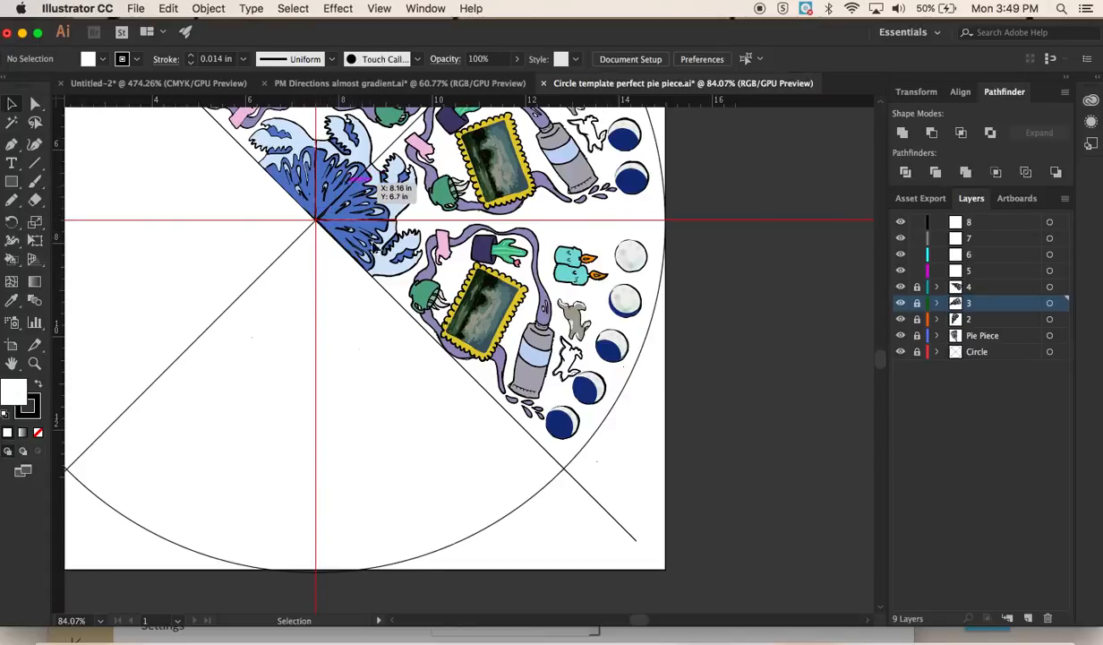
Sample the central flower's blue with the Eyedropper and ready the Paintbrush for touching up its seams
scroll(334, 225, up, 1)
scroll(334, 225, up, 2)
click(36, 182)
key(i)
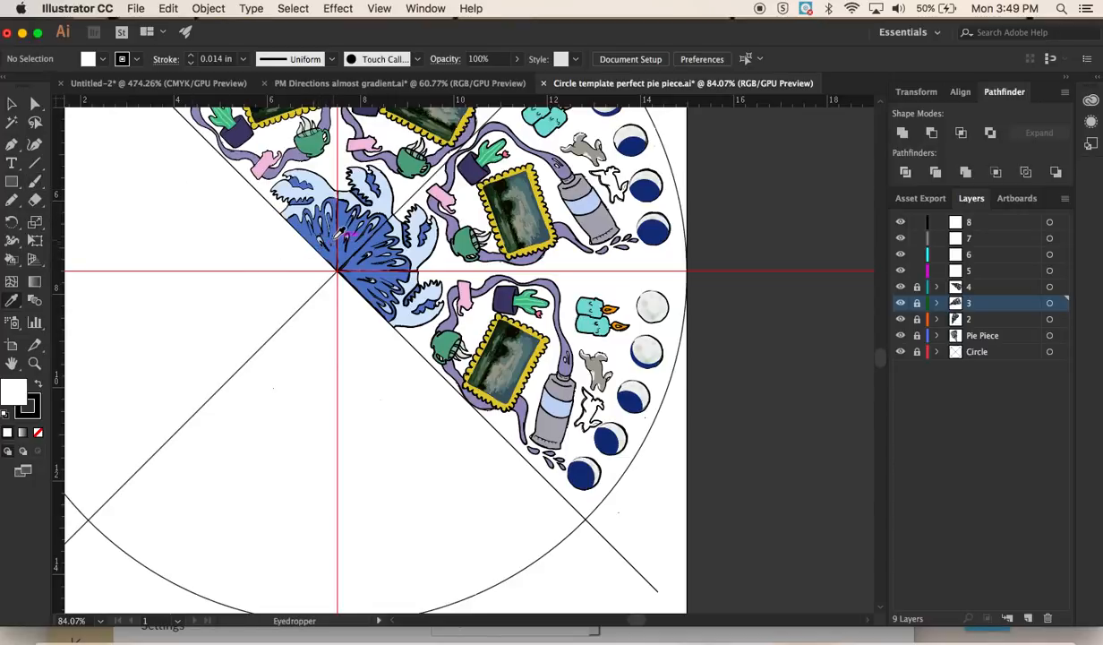
click(339, 235)
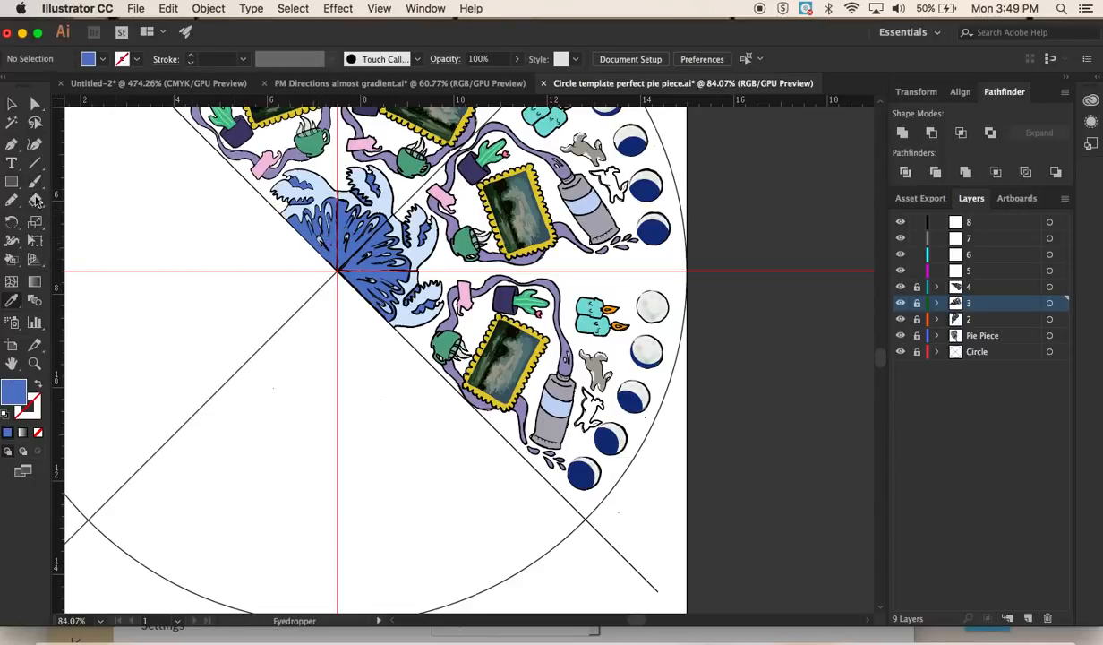
click(34, 180)
scroll(362, 240, up, 3)
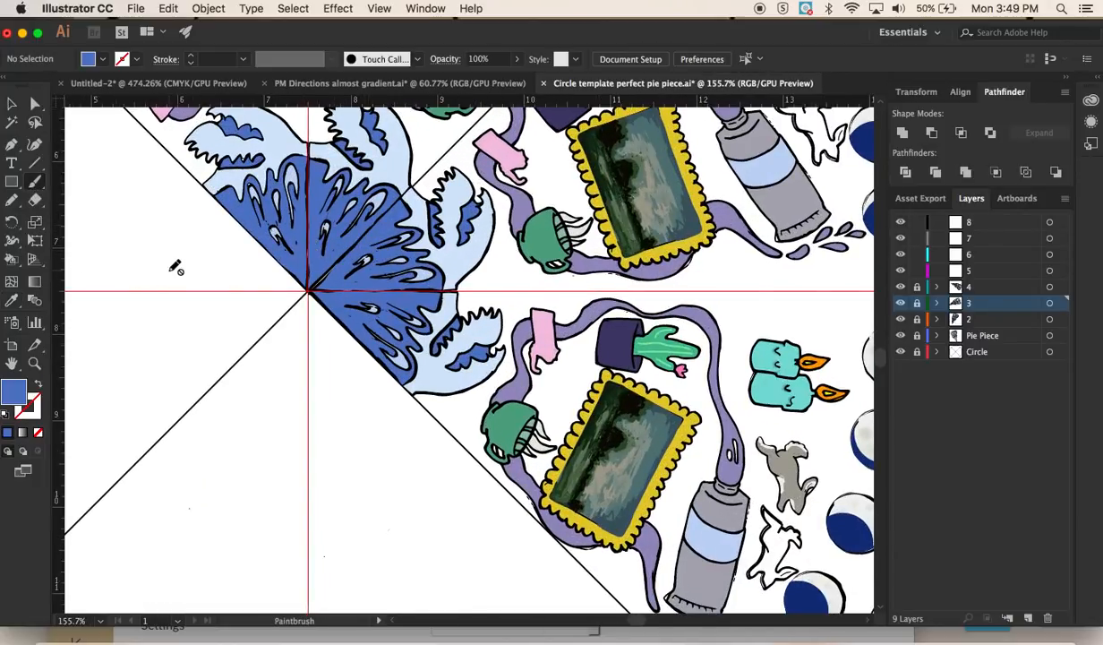
Unlock the layers from 4 down to Circle and rename layer 8 as Paint Layer
click(916, 287)
click(918, 353)
click(977, 224)
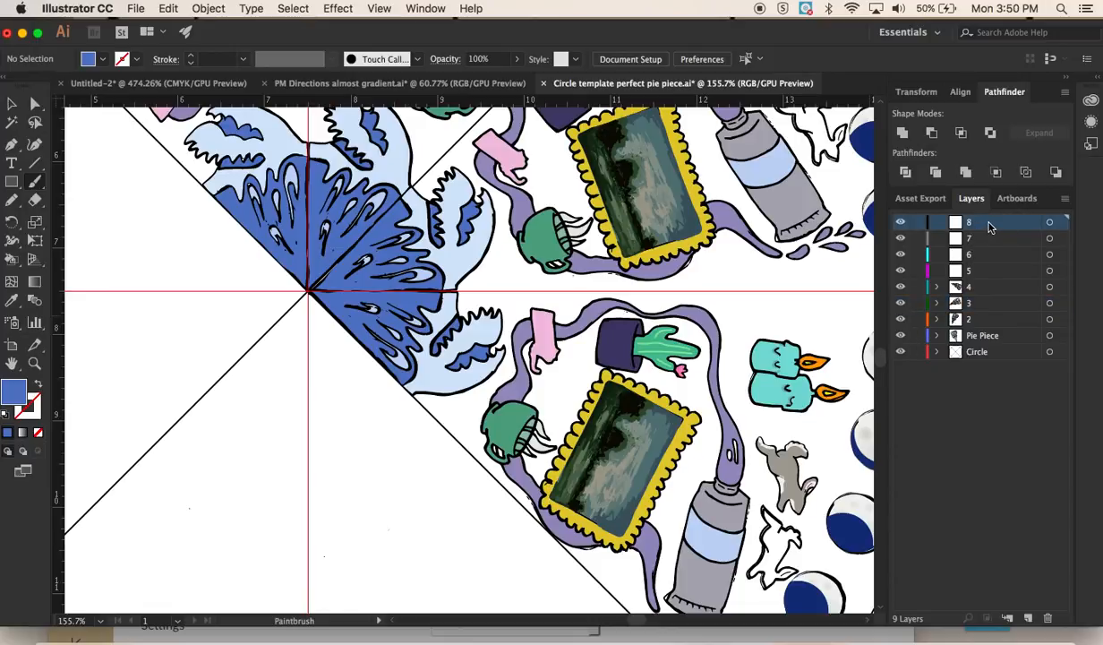
double_click(989, 227)
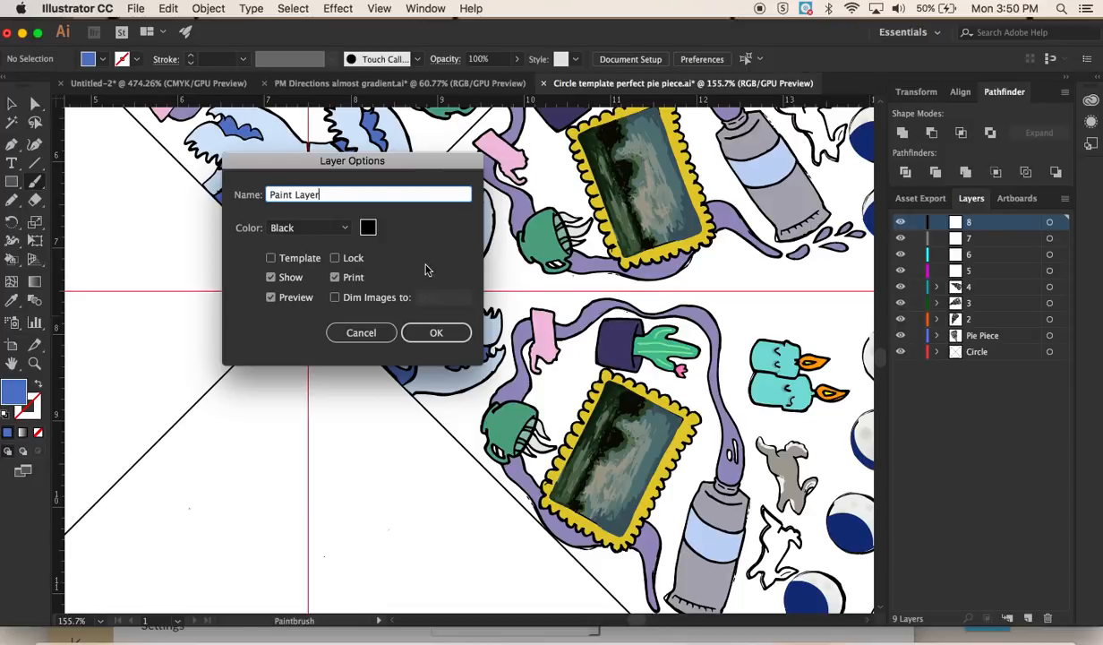
click(429, 327)
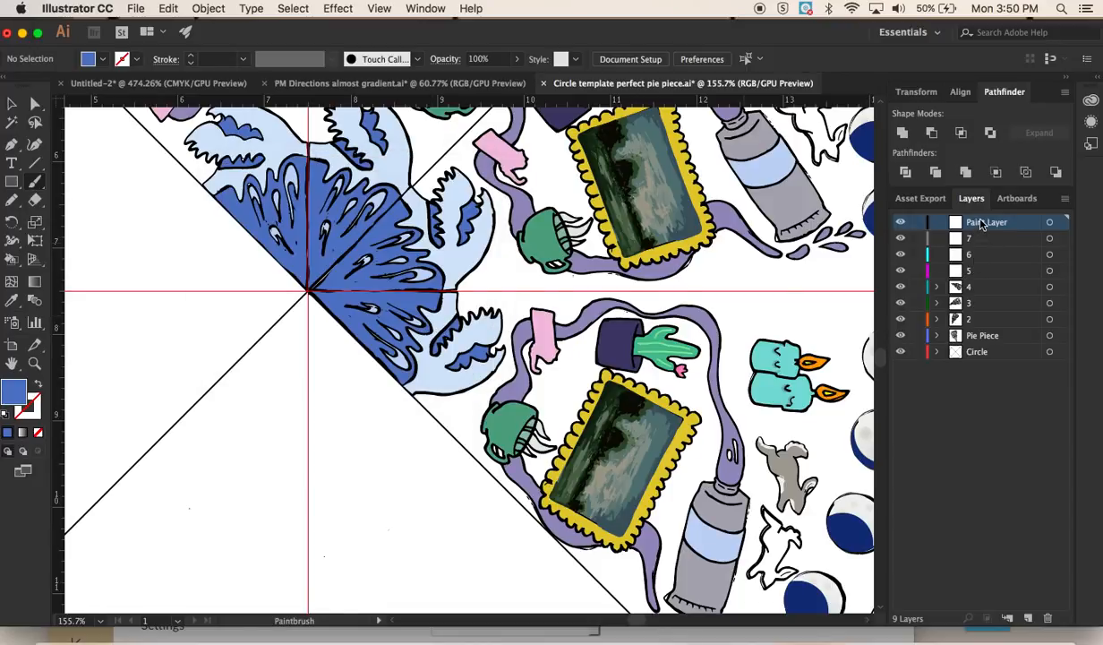
Paint blue over the flower's upper diagonal seam, and load the neighbouring claw's light blue as the Paintbrush stroke color
drag(342, 256, 388, 210)
mouse_move(393, 205)
mouse_down()
mouse_move(353, 230)
mouse_move(311, 286)
mouse_move(324, 278)
mouse_up()
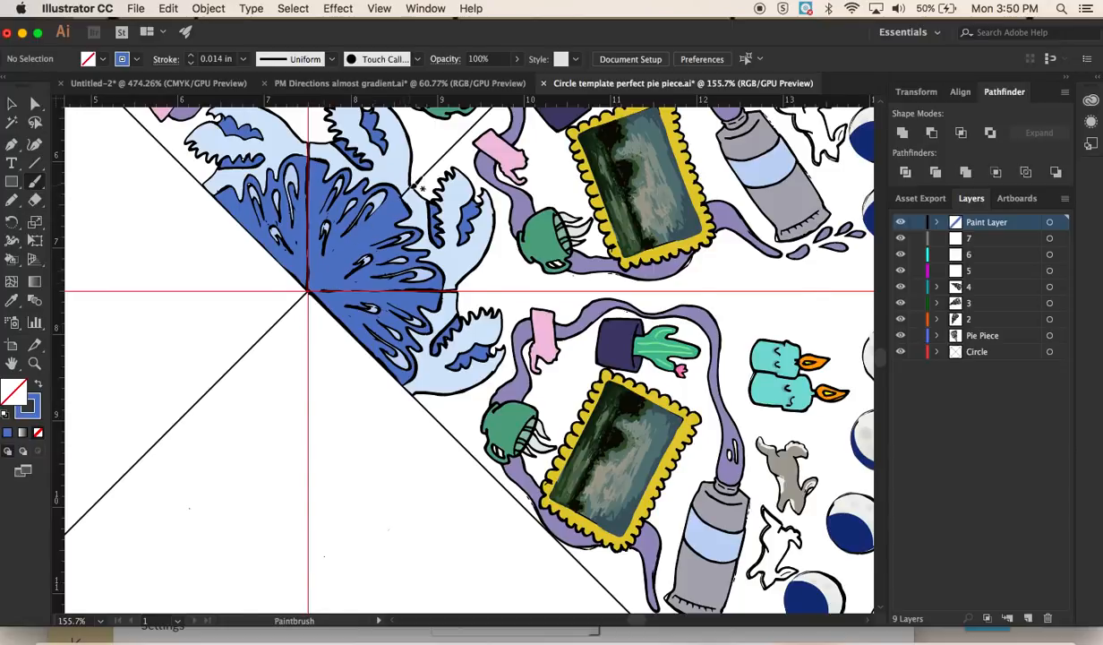
key(i)
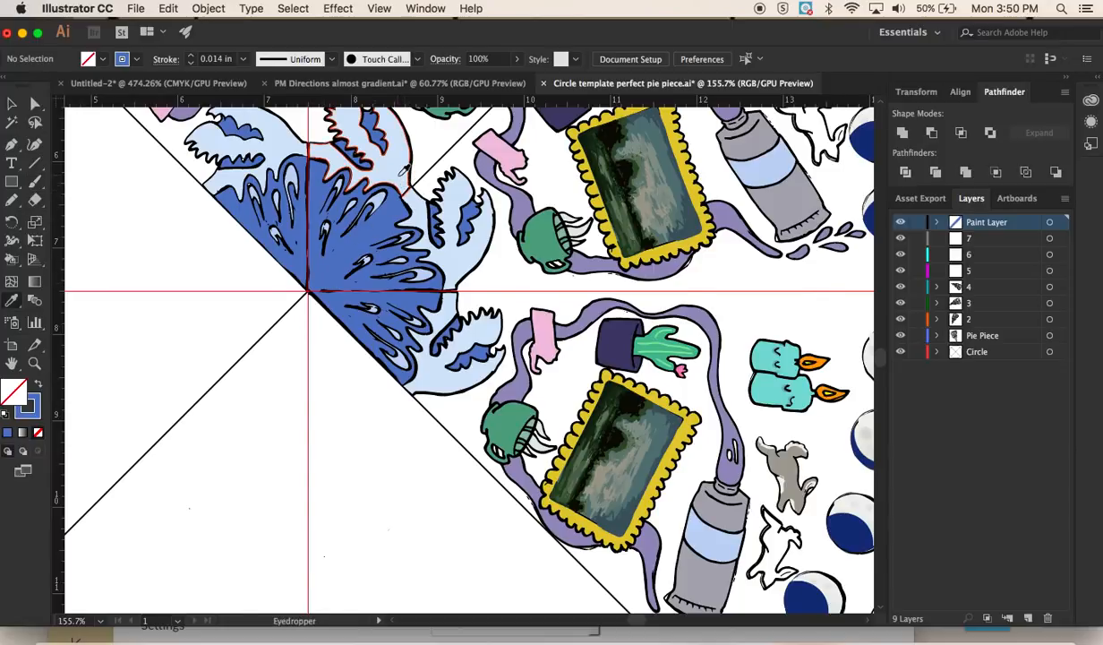
click(404, 169)
key(b)
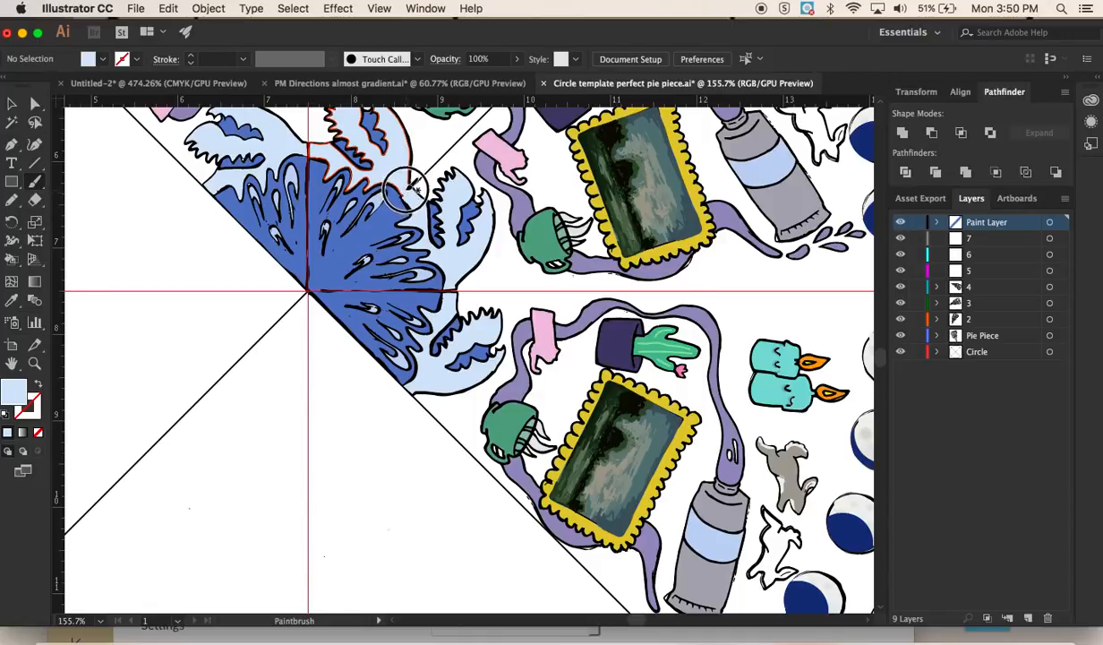
key(shift+x)
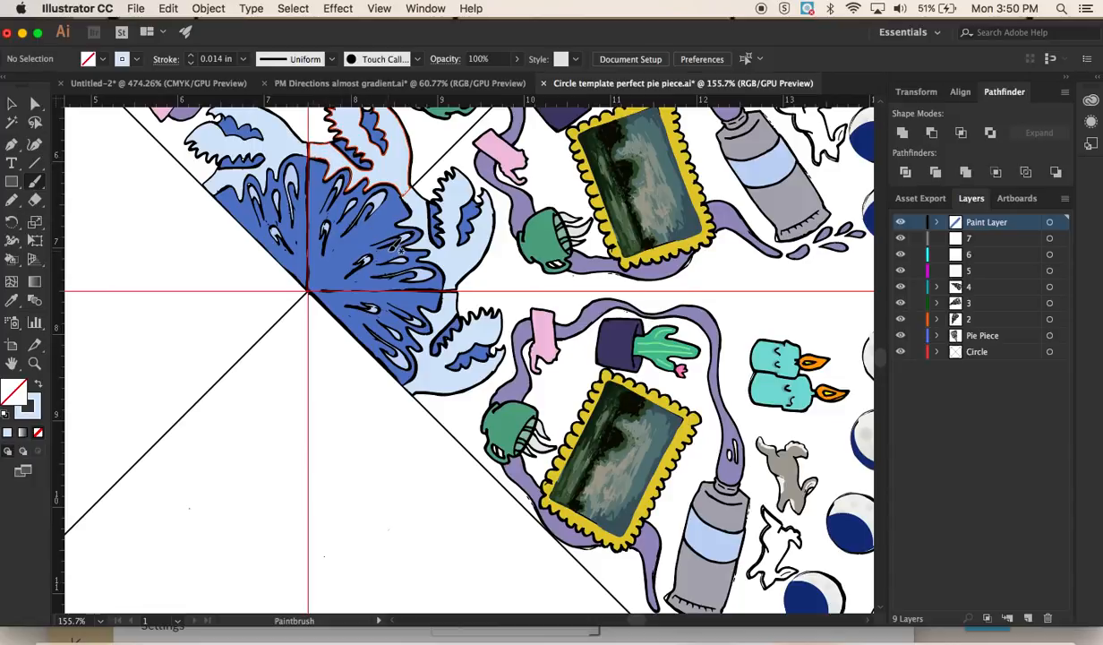
Switch to PM Directions almost gradient.ai and show the hidden Circle layer behind the finished design
key(v)
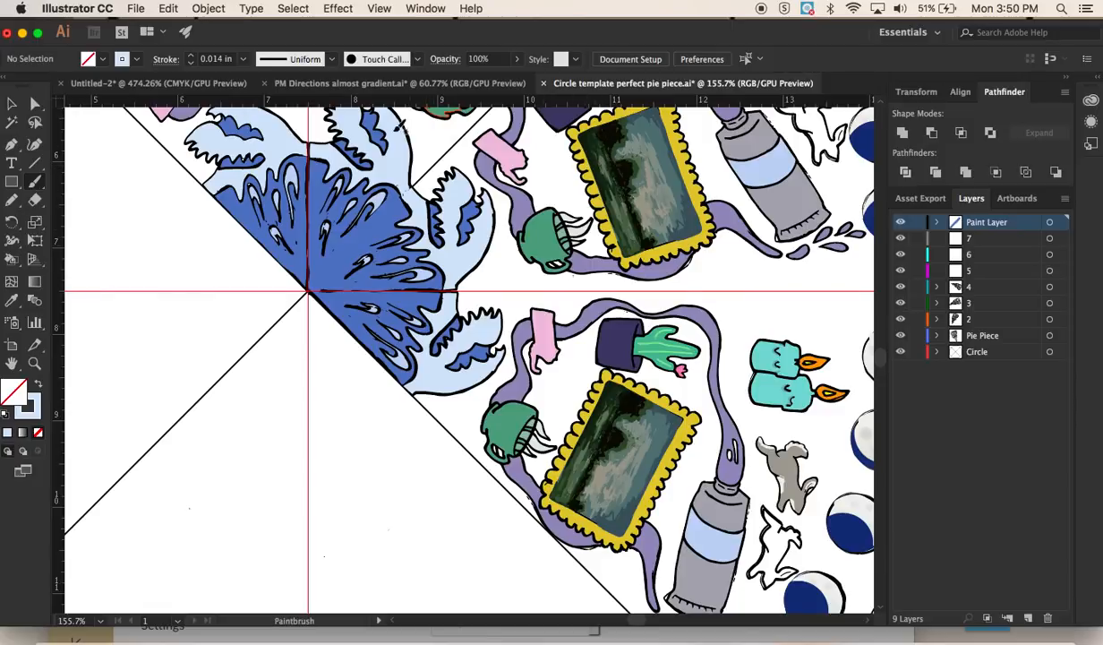
click(410, 84)
key(b)
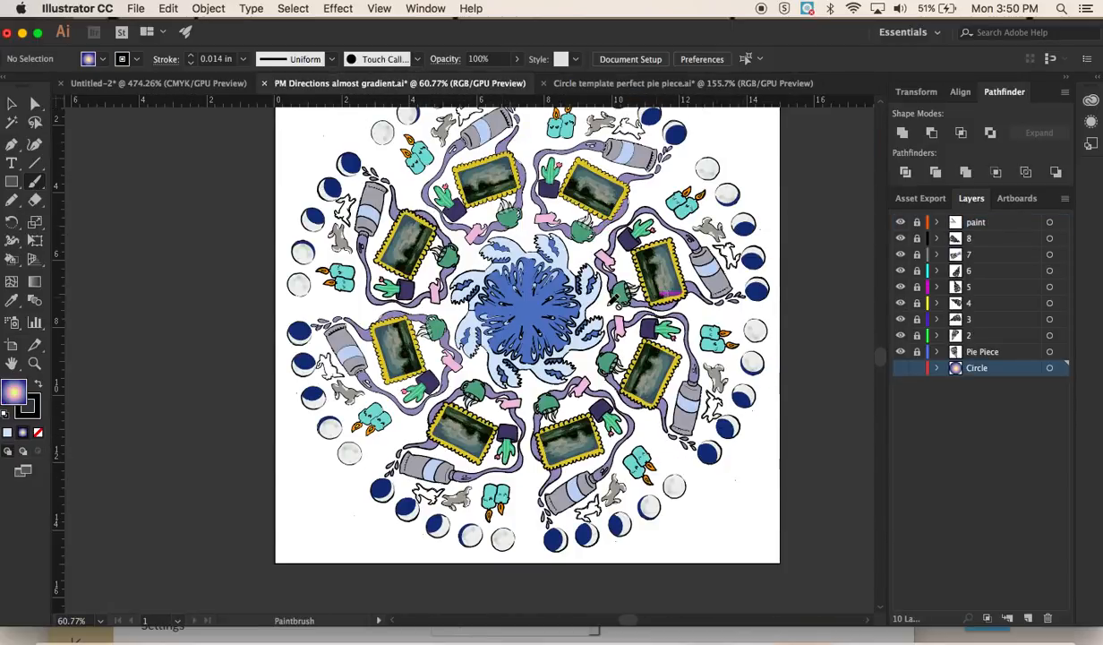
scroll(583, 315, right, 3)
scroll(584, 314, down, 2)
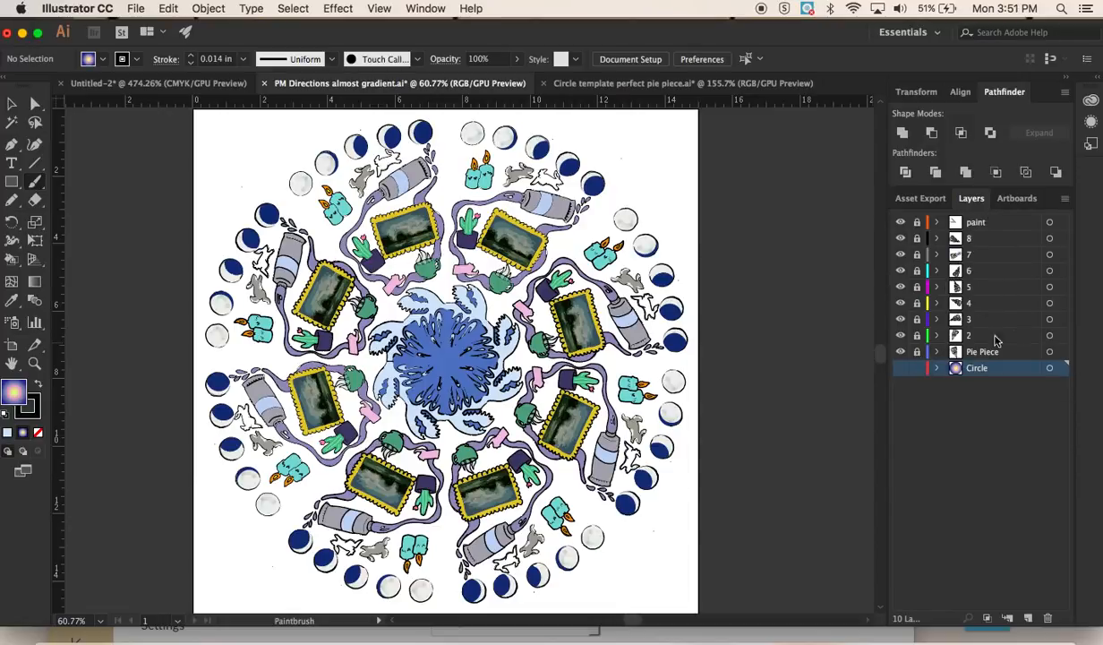
click(902, 369)
click(901, 369)
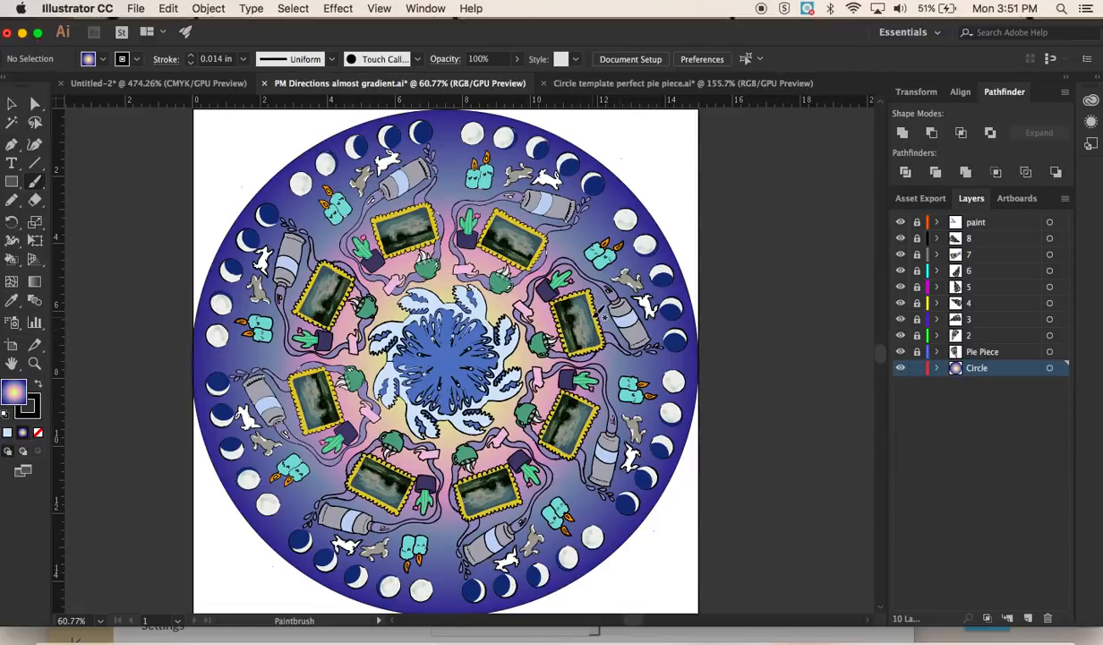
Clear the background circle's existing gradient fill and give it a linear white-to-black gradient at 0°
key(v)
click(636, 205)
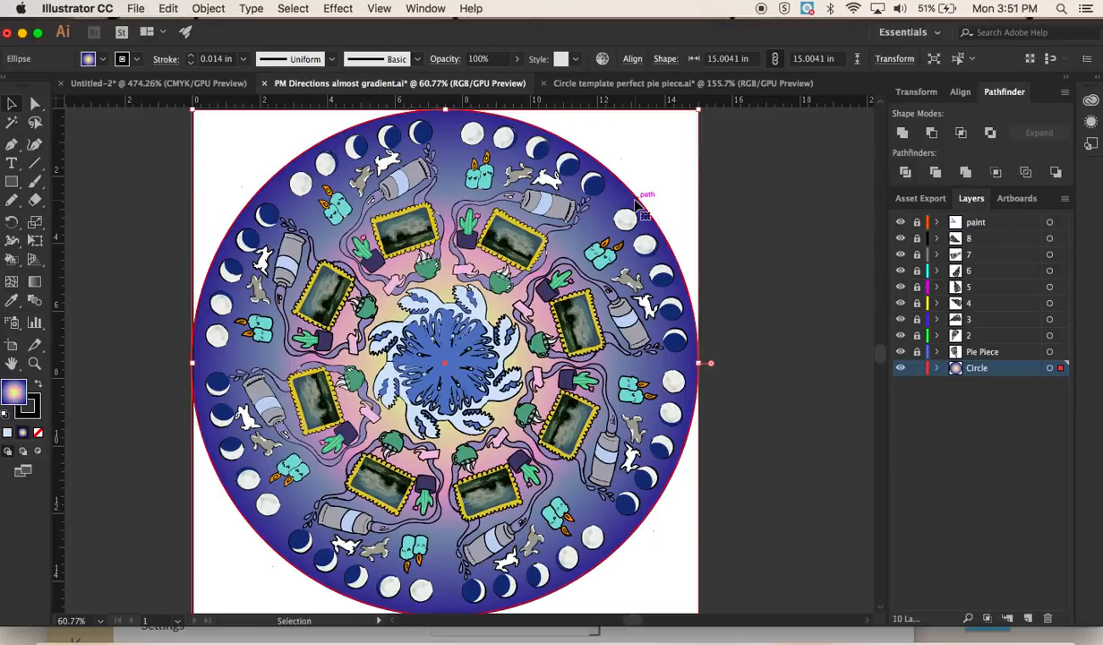
click(39, 434)
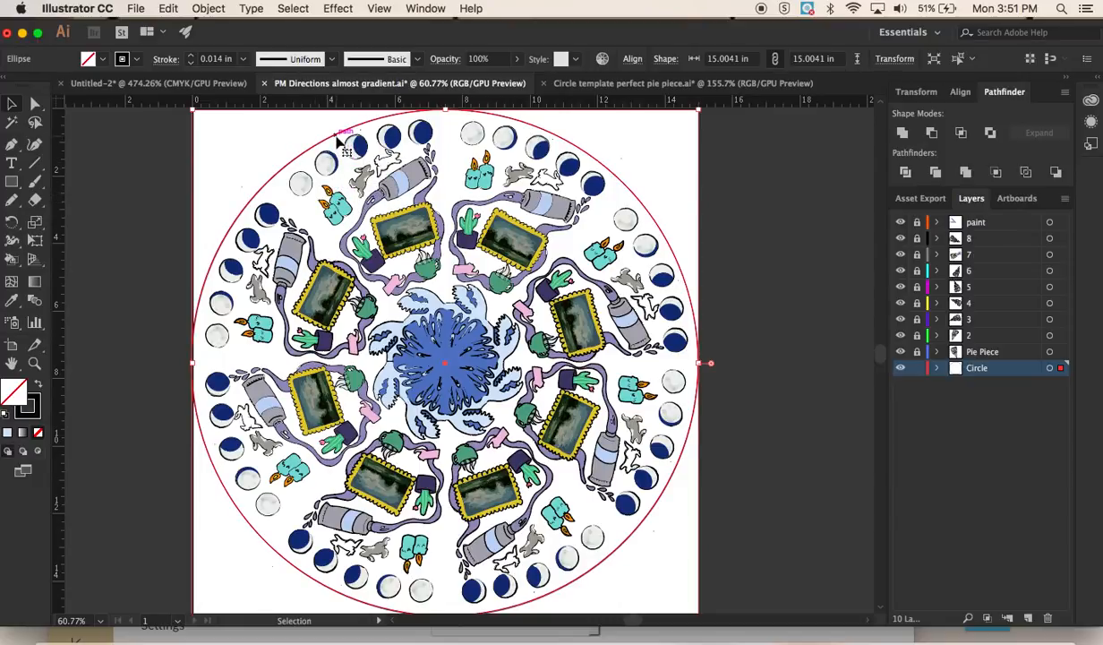
click(417, 8)
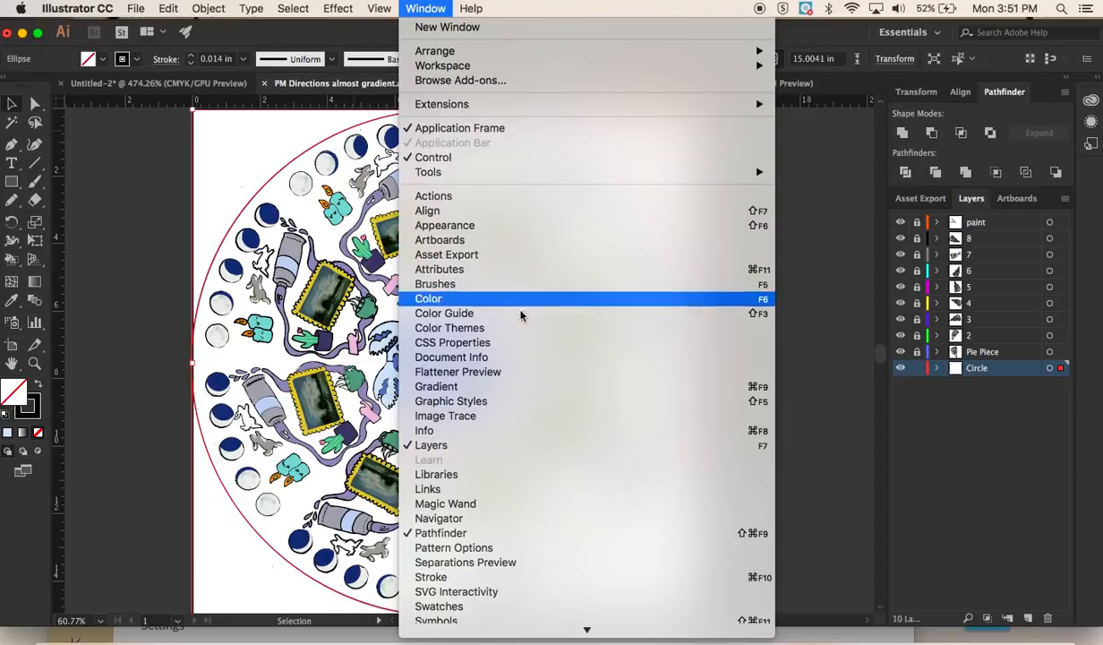
click(517, 388)
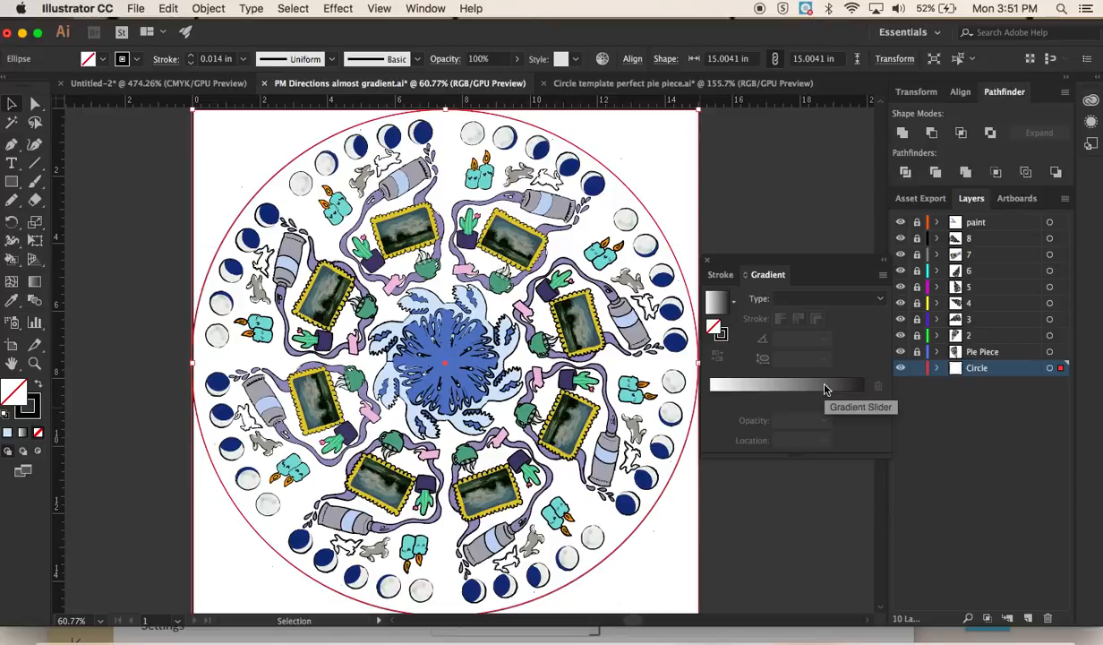
click(783, 395)
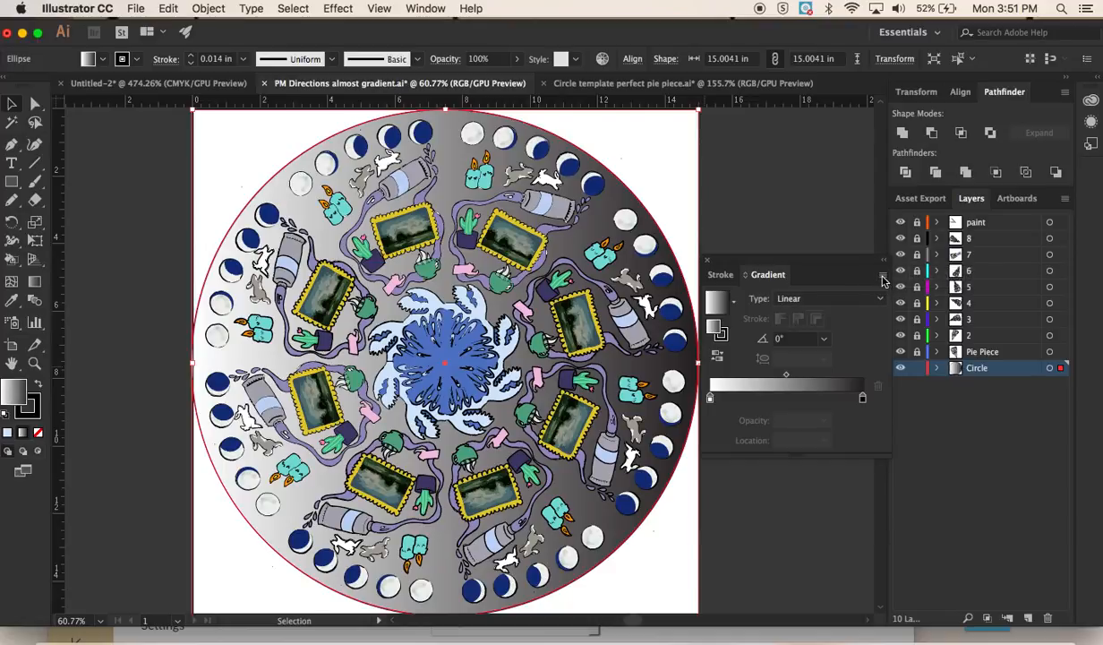
Set the gradient's end stop in CMYK mode to a dark purple of C 99.61, M 95.69, Y 31.37, K 55.69
double_click(863, 397)
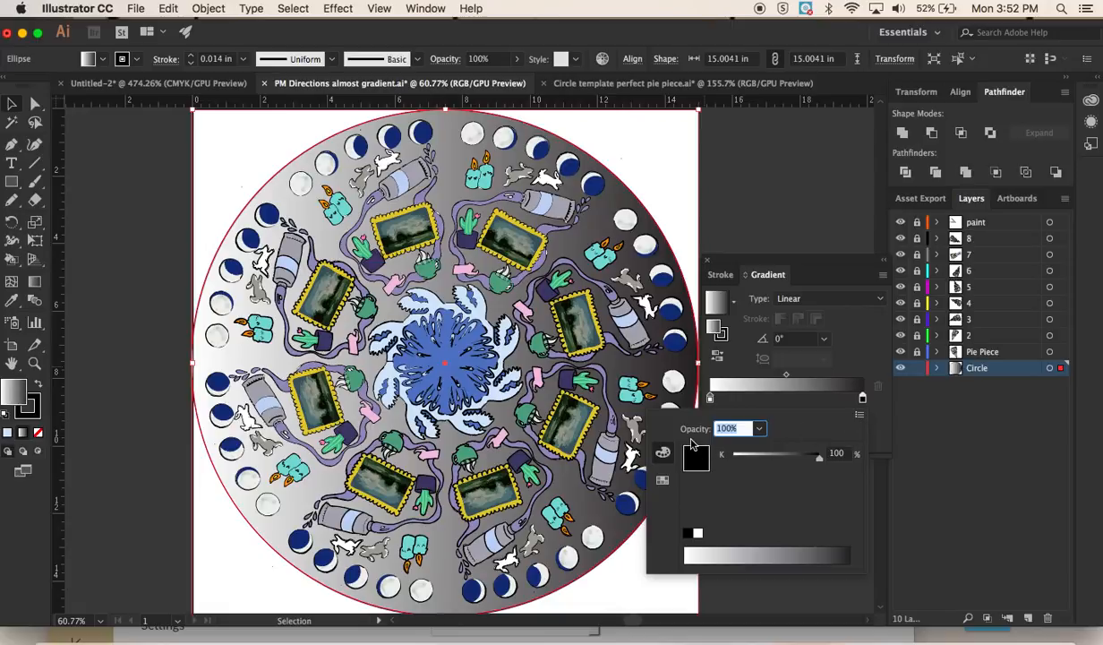
click(662, 455)
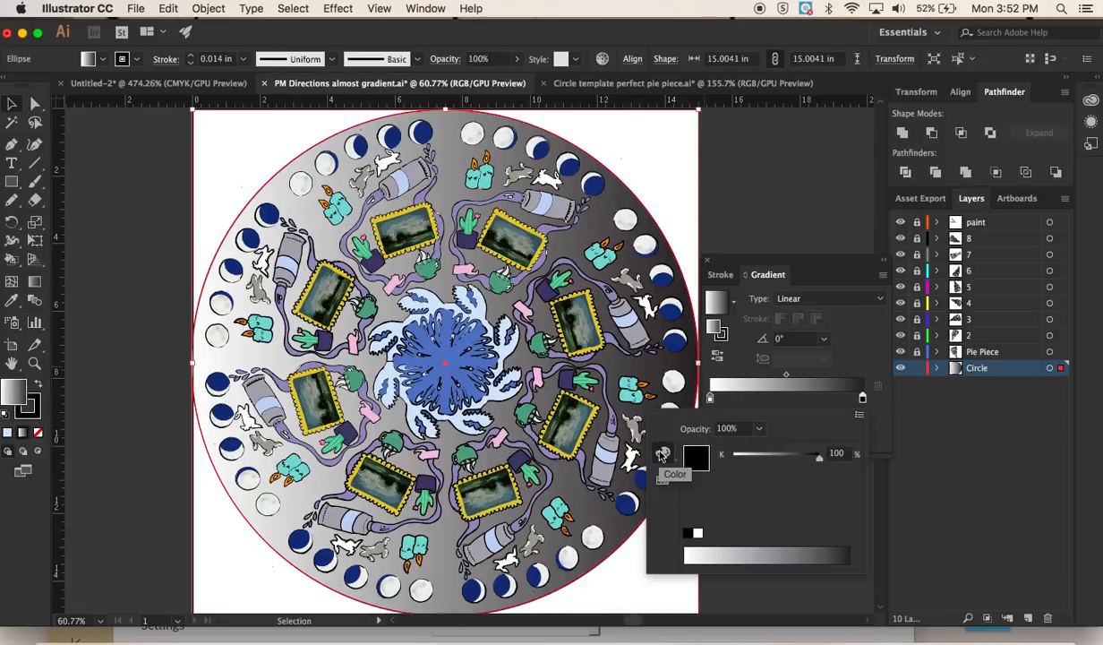
click(859, 416)
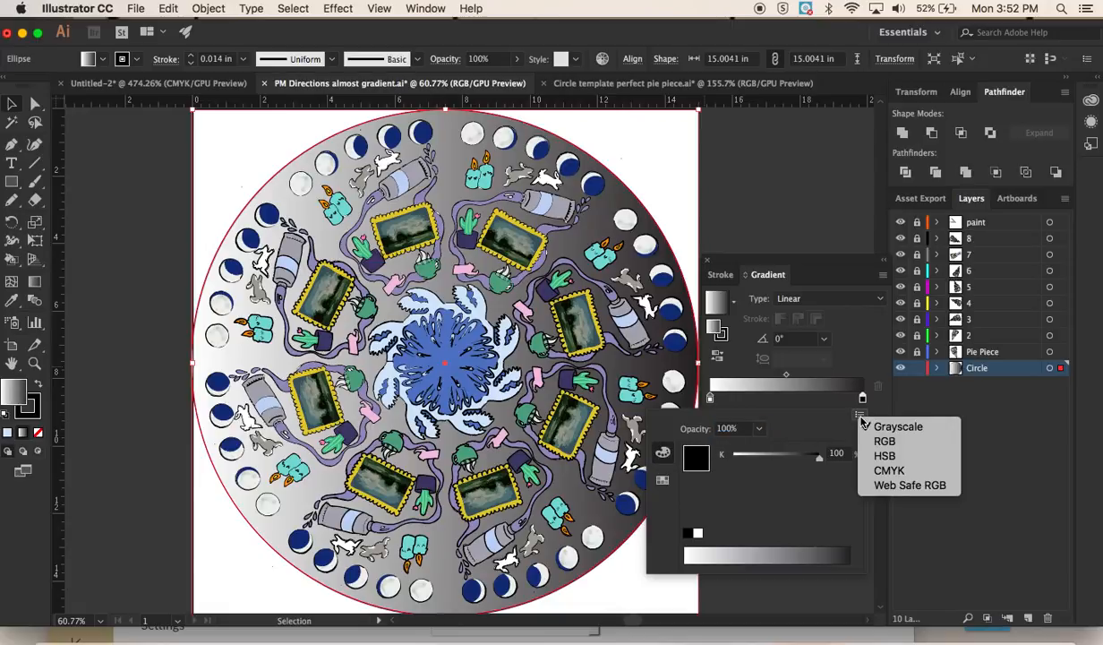
click(876, 471)
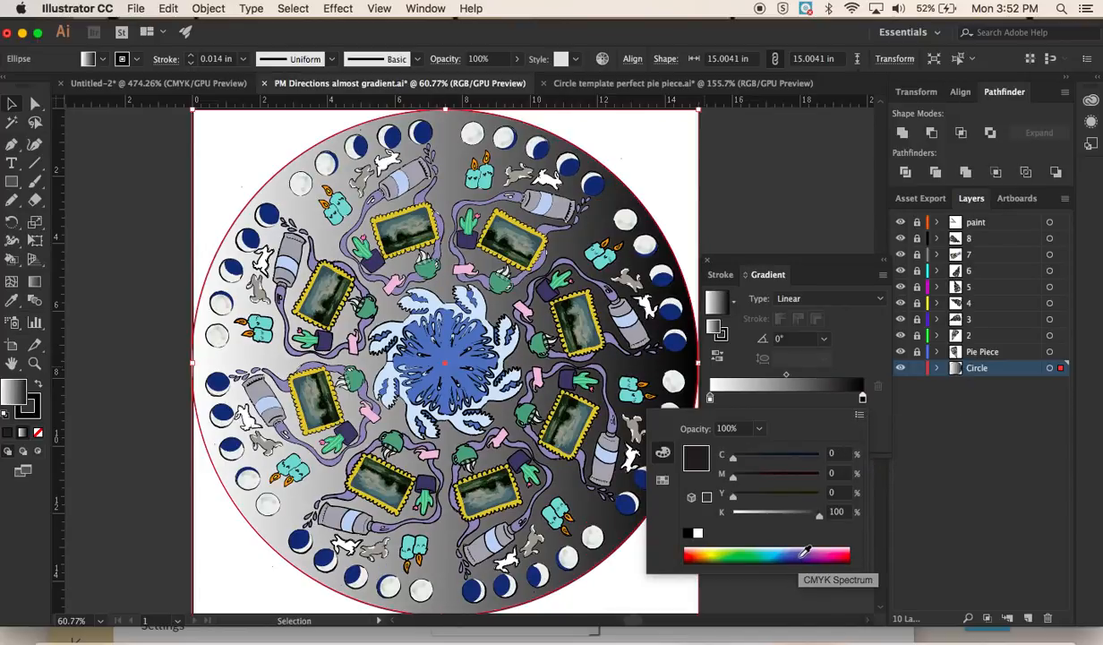
click(810, 554)
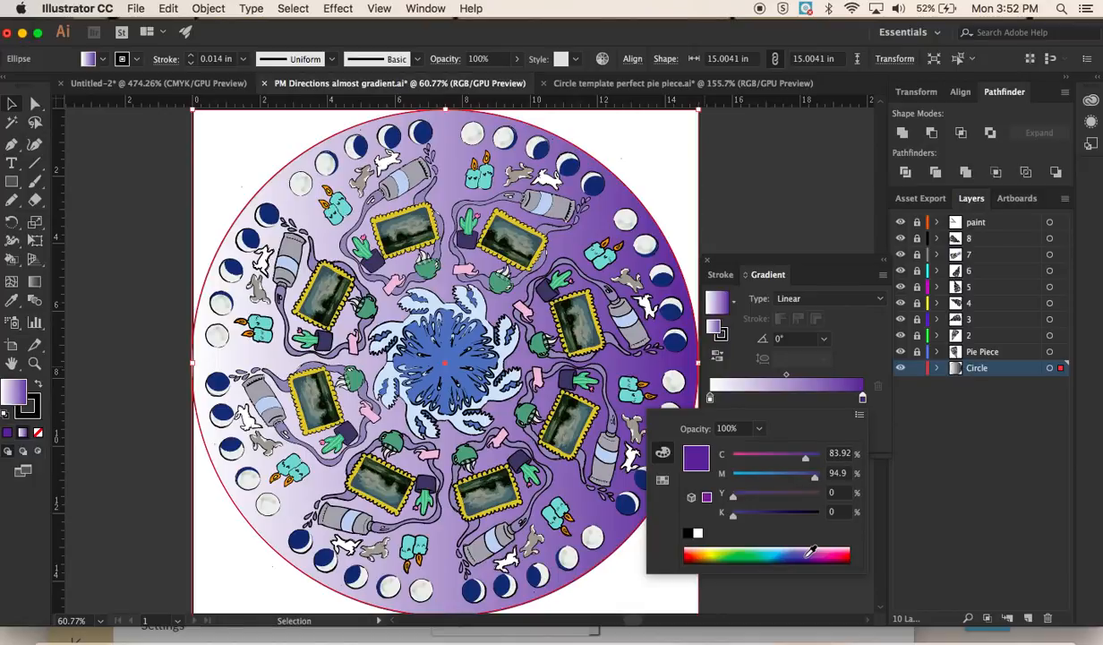
click(811, 555)
click(797, 557)
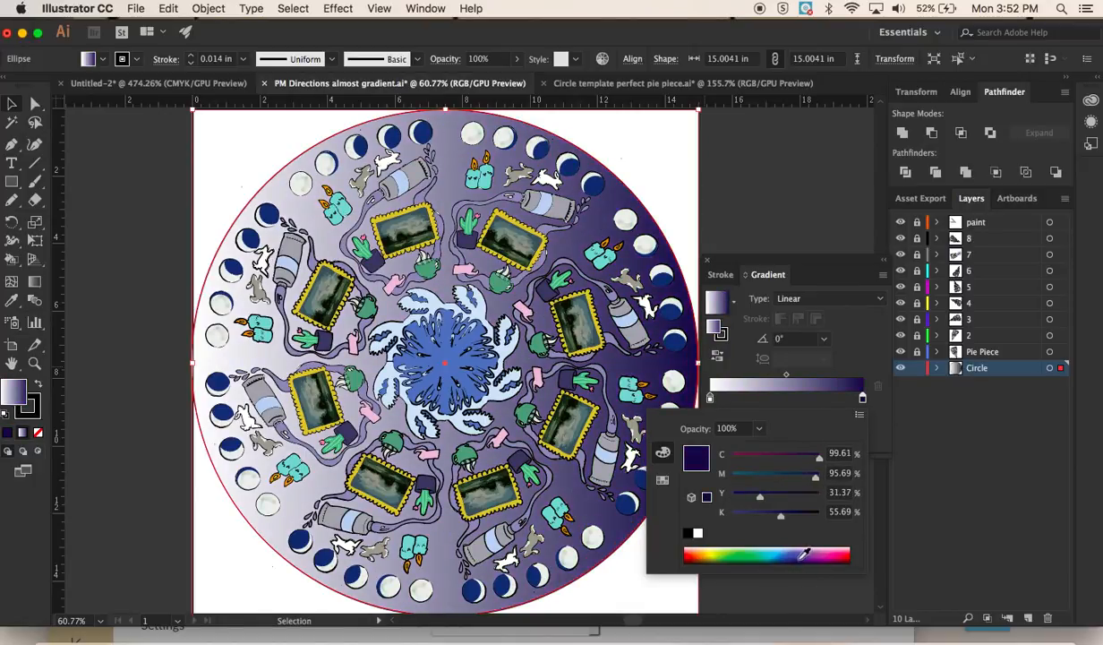
click(788, 391)
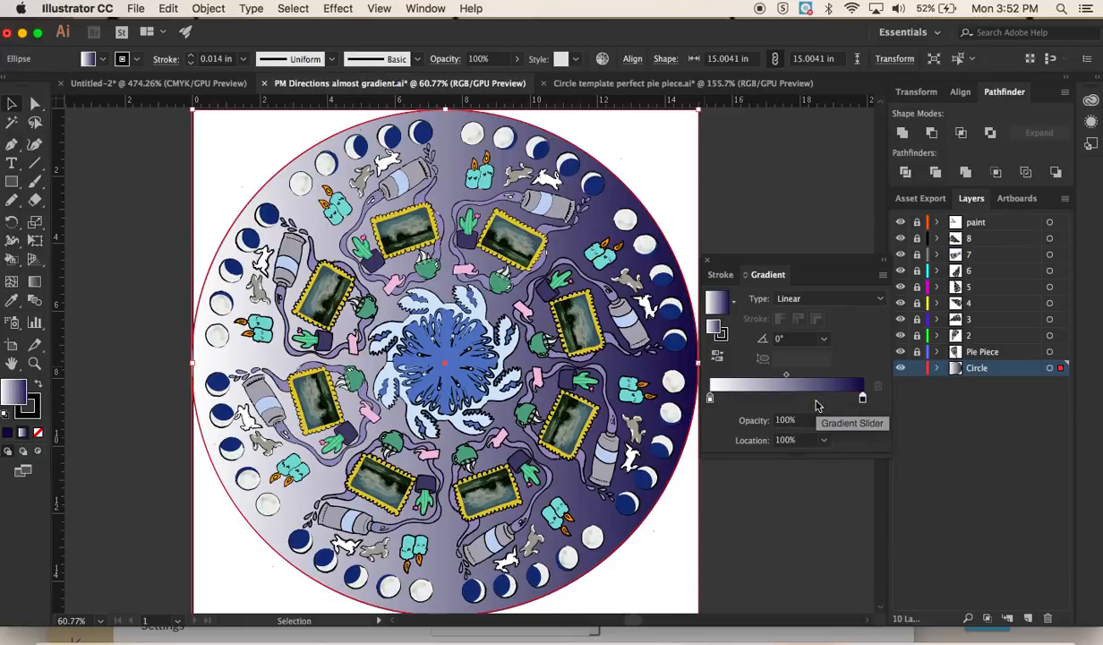
Switch the gradient's white starting stop to CMYK mode and recolor it light pink, reducing its cyan
double_click(710, 399)
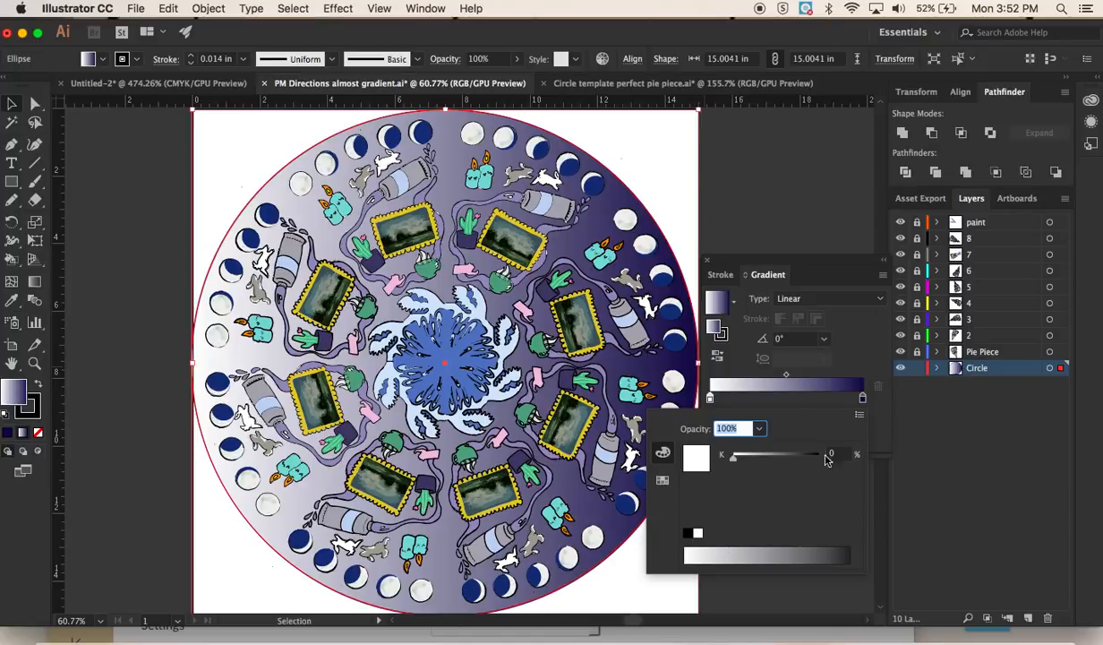
click(861, 416)
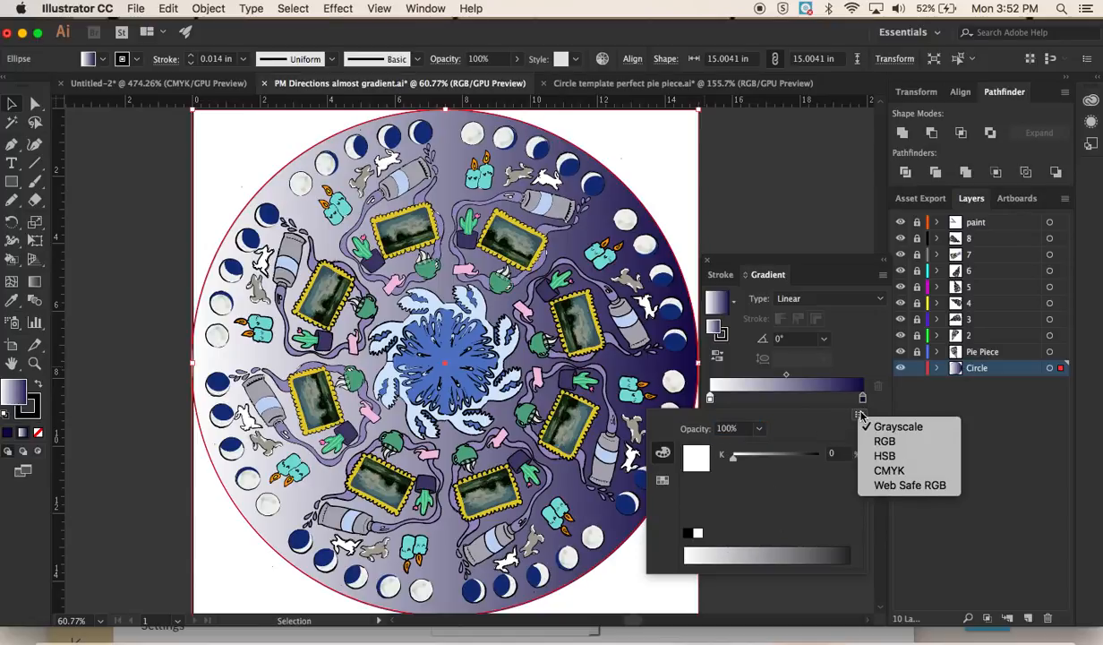
click(884, 471)
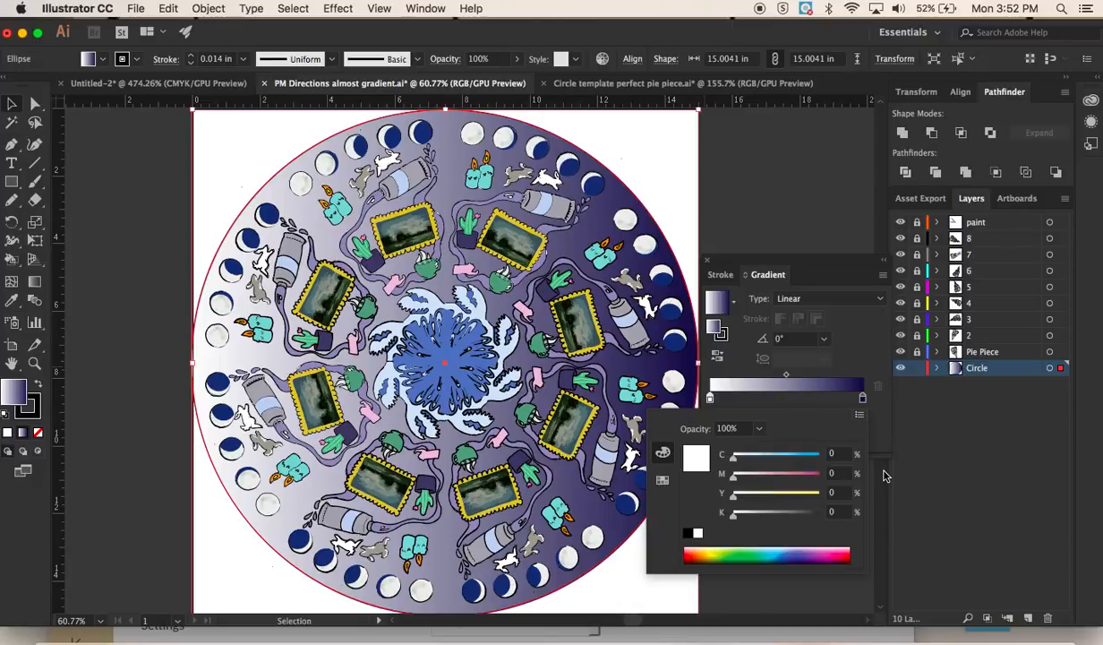
click(814, 551)
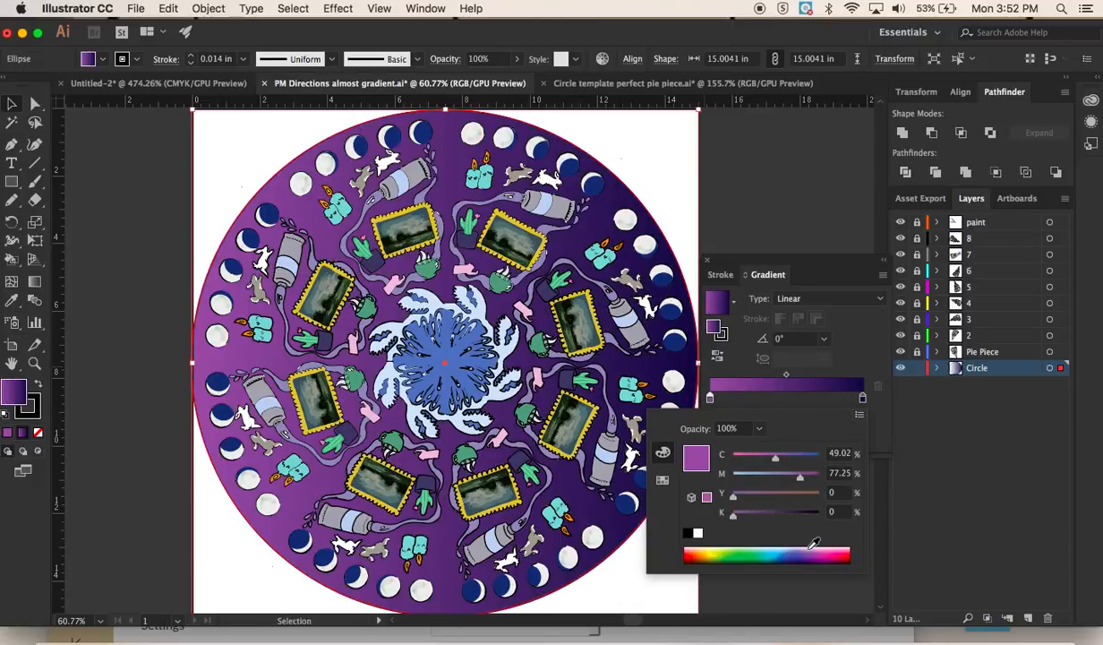
click(824, 550)
click(830, 550)
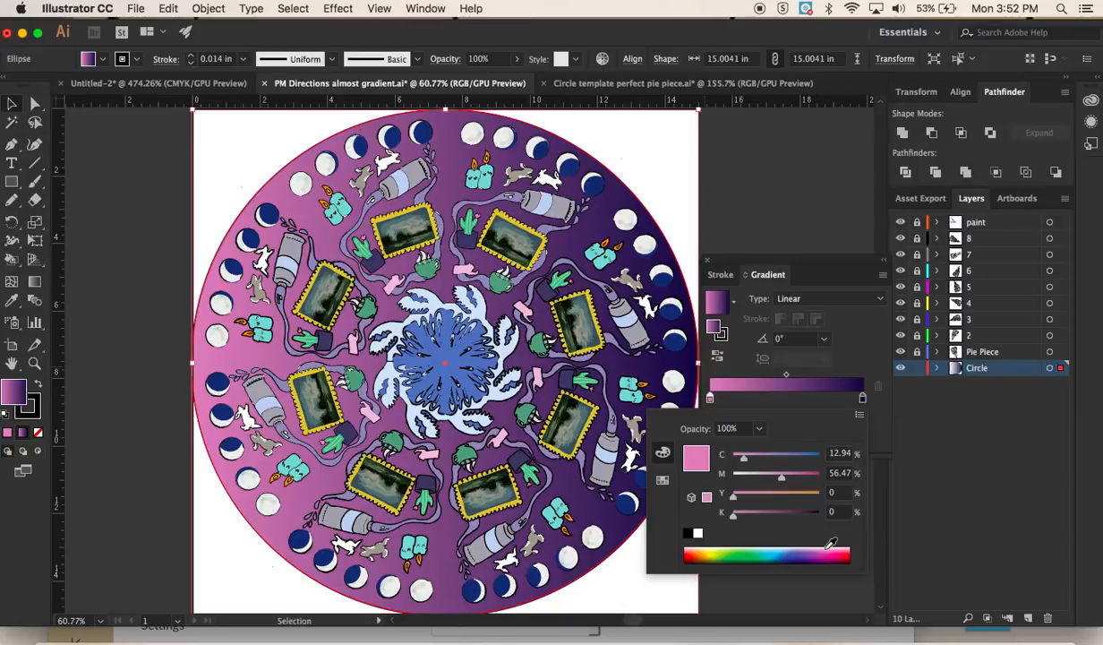
click(830, 550)
click(830, 548)
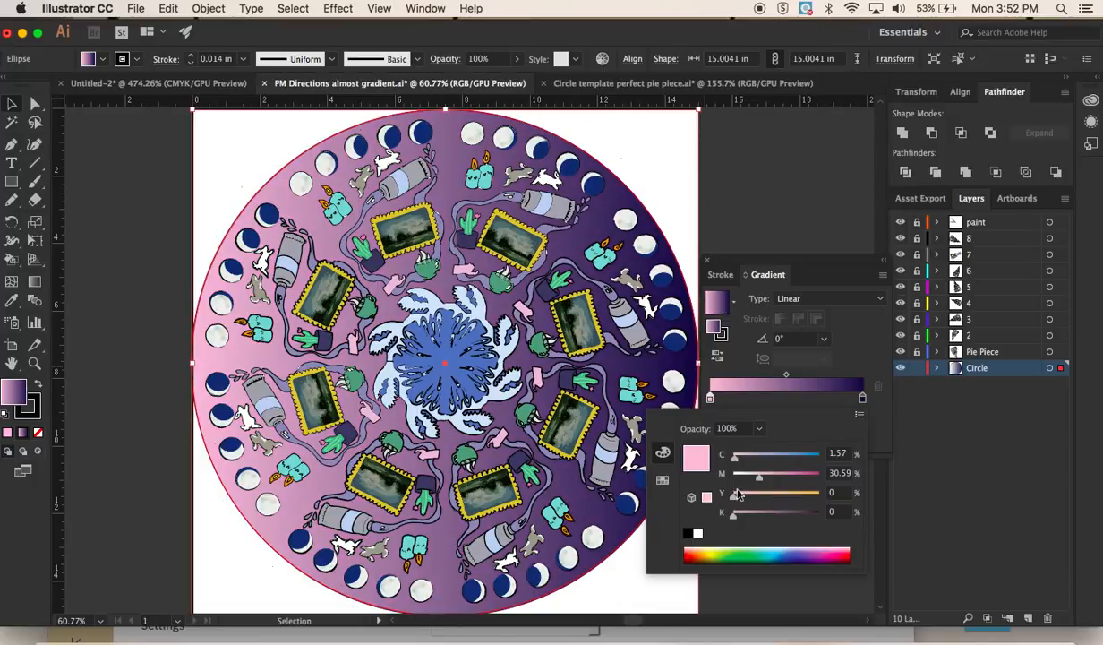
drag(737, 459, 701, 461)
click(805, 410)
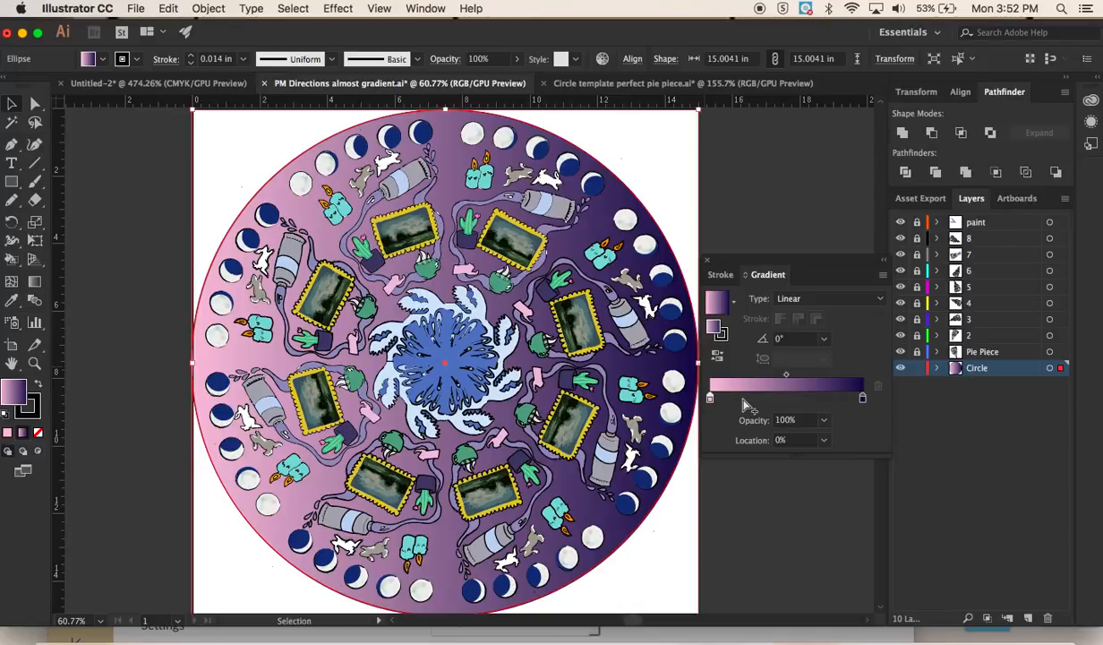
Add three color stops between the gradient's ends: one near the pink end, one at 48% and one at 71.25%
click(738, 401)
click(783, 399)
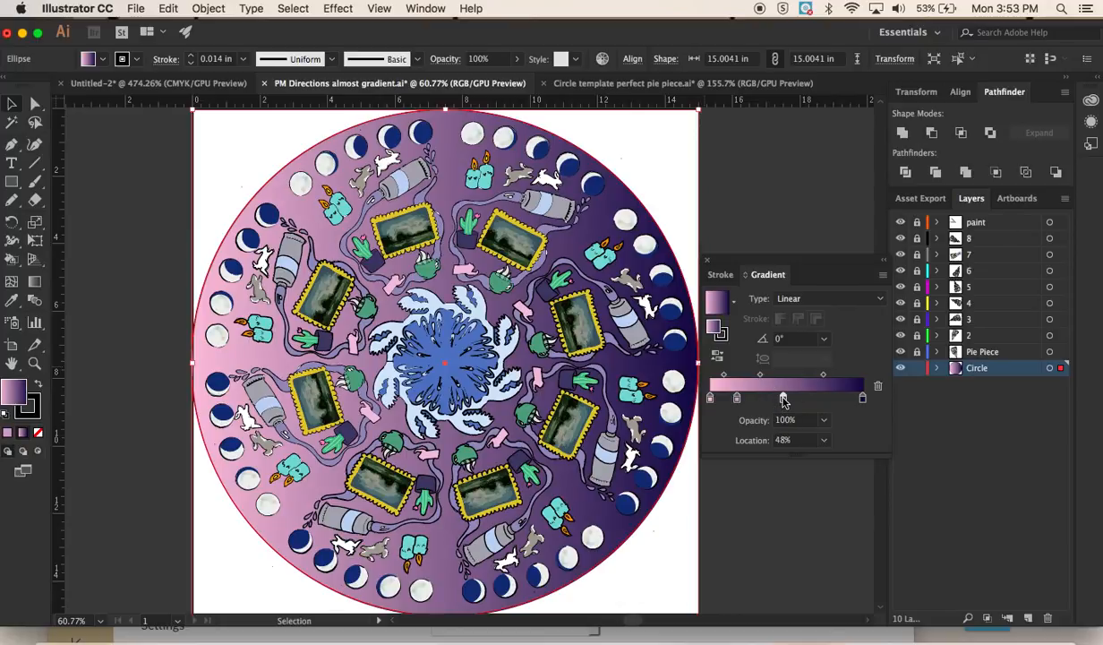
click(819, 400)
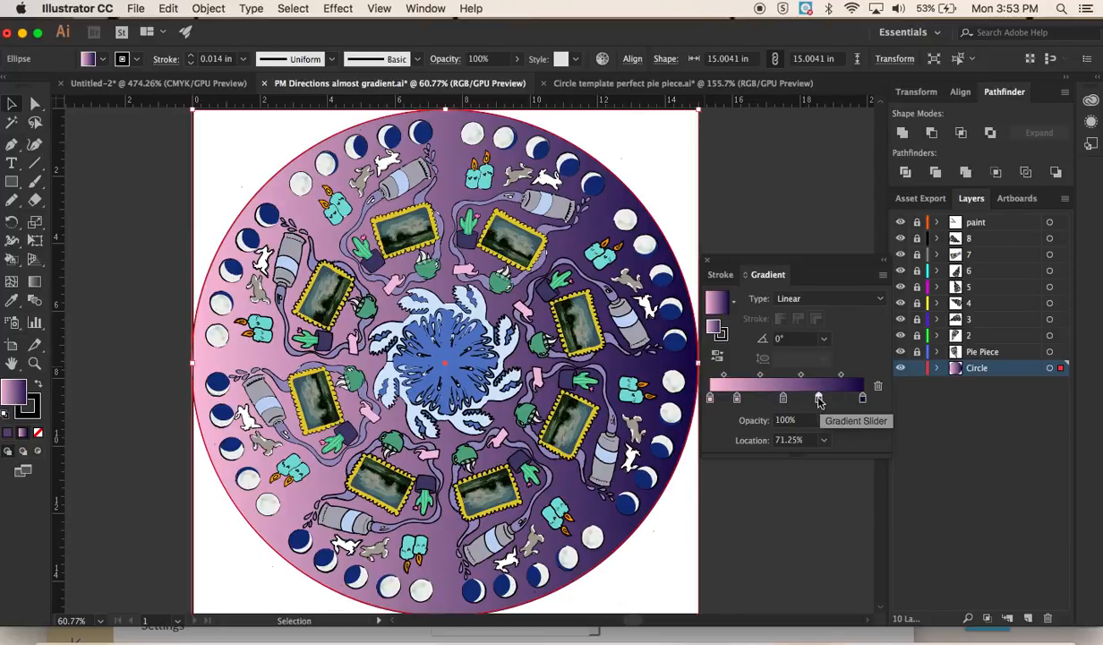
Delete the color stop at 48% and change the background circle's gradient type to Radial
click(784, 399)
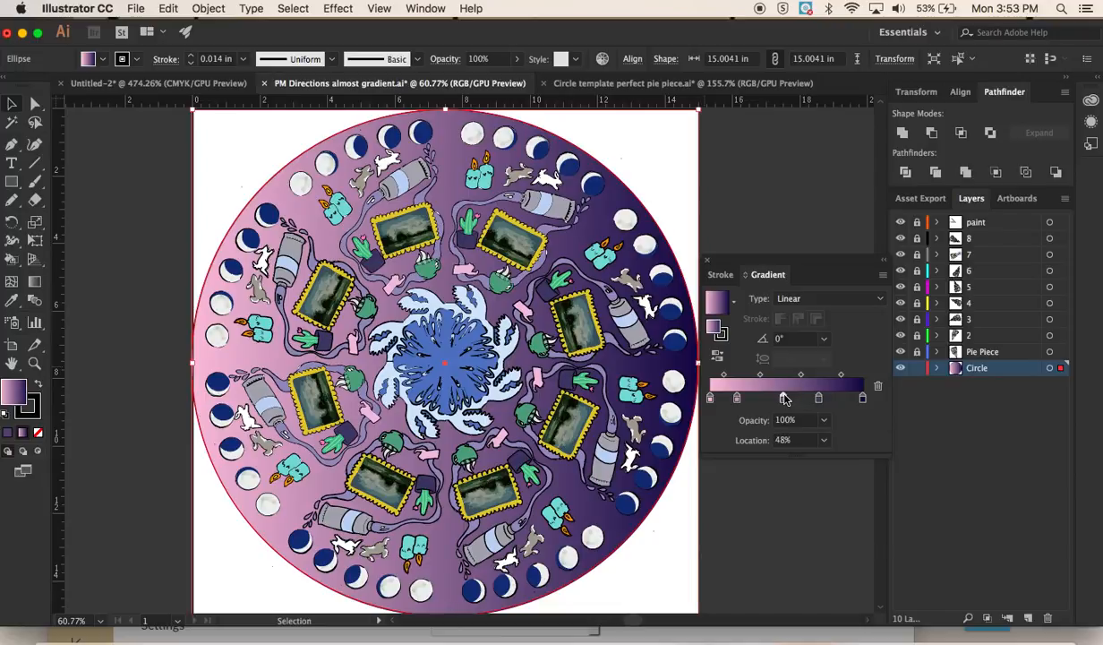
click(878, 388)
click(875, 298)
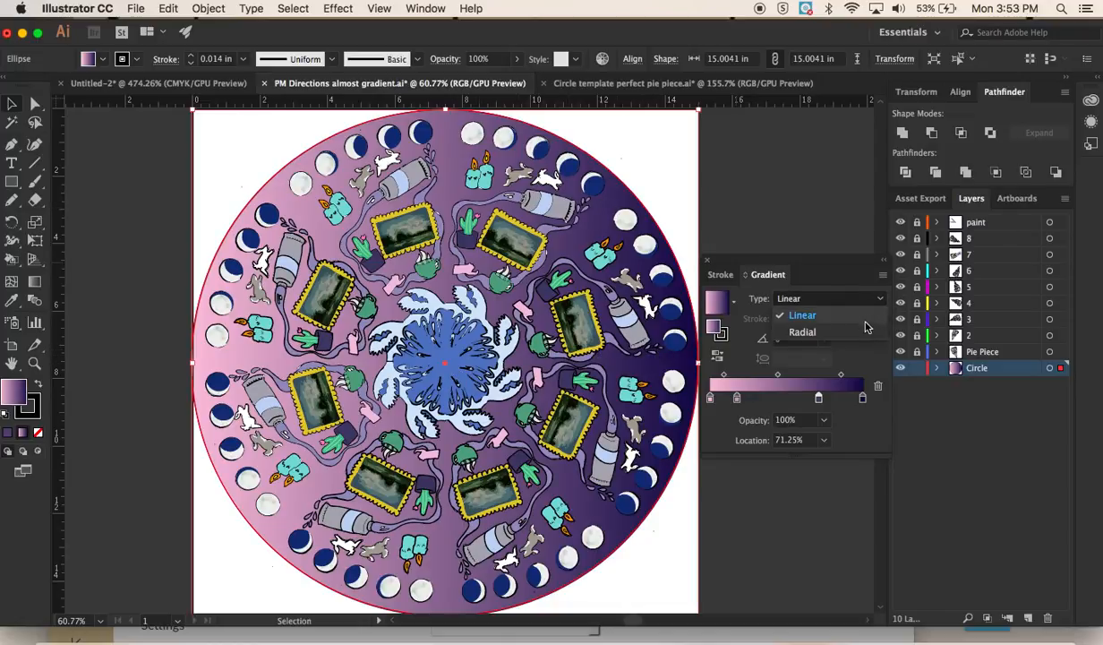
click(862, 335)
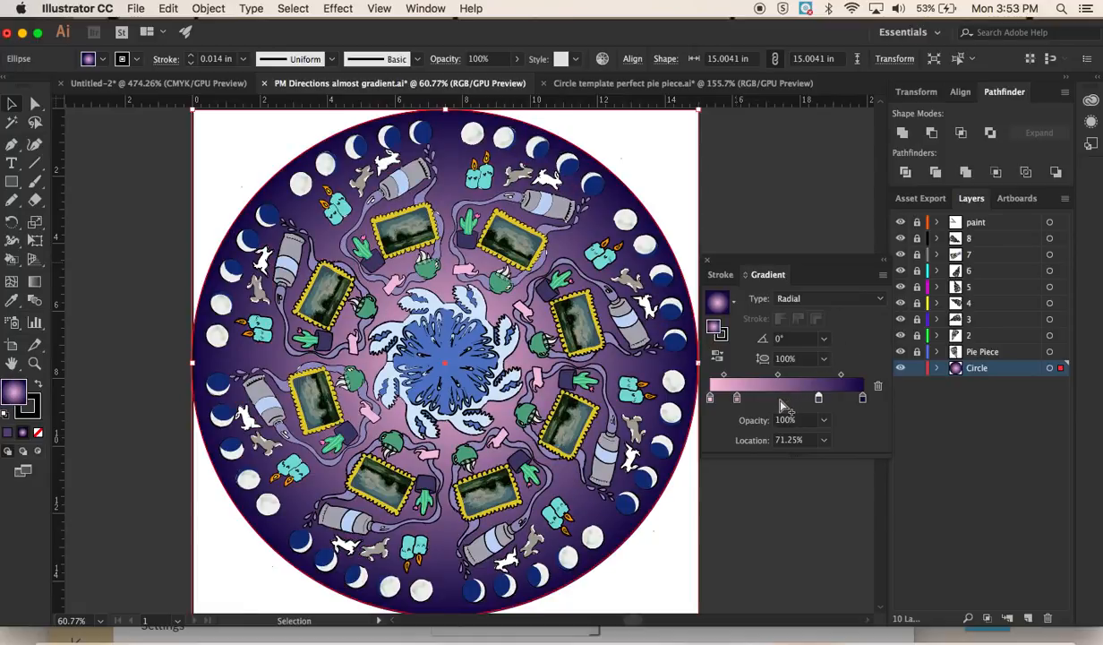
Move the color stop nearest the pink end to about 51.74% and recolor it teal
drag(737, 402, 791, 406)
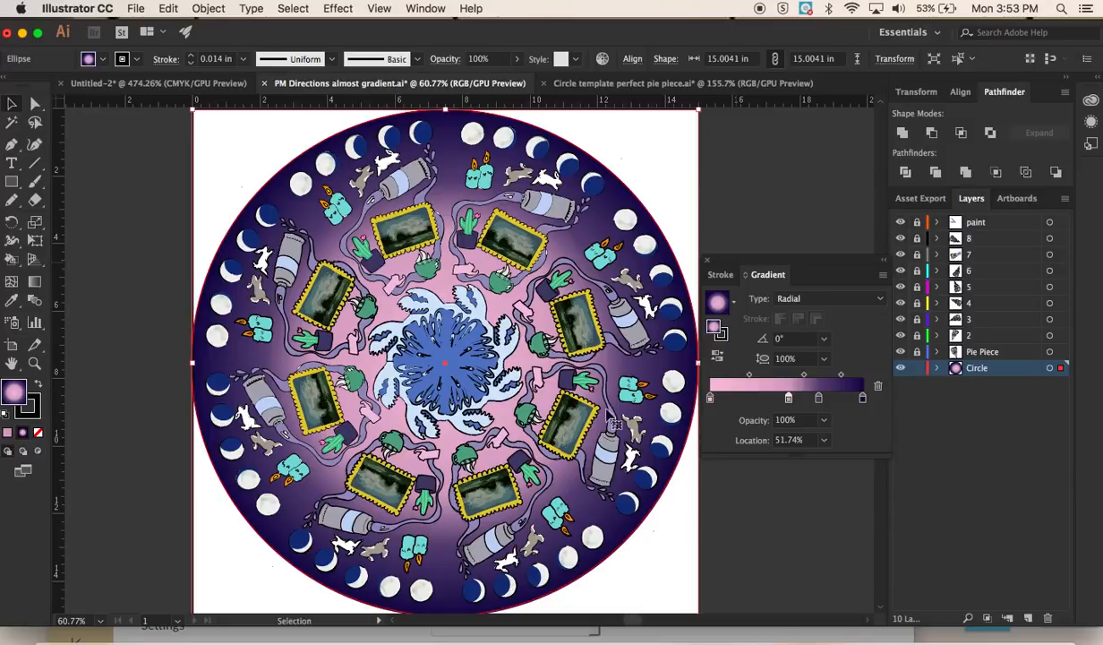
double_click(15, 392)
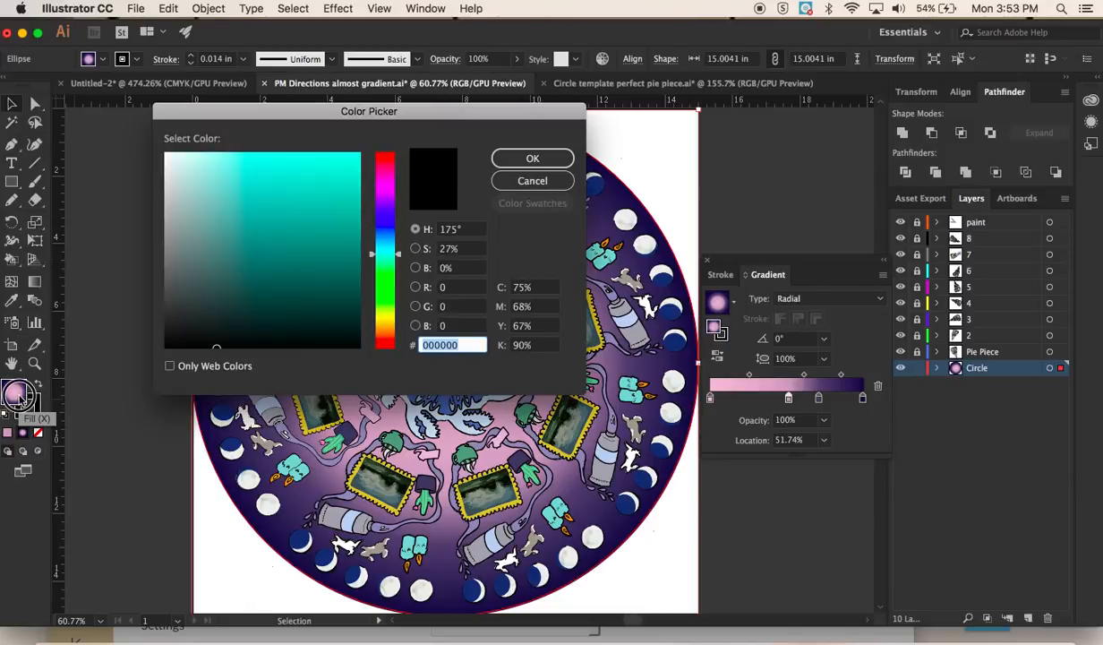
click(327, 221)
click(566, 160)
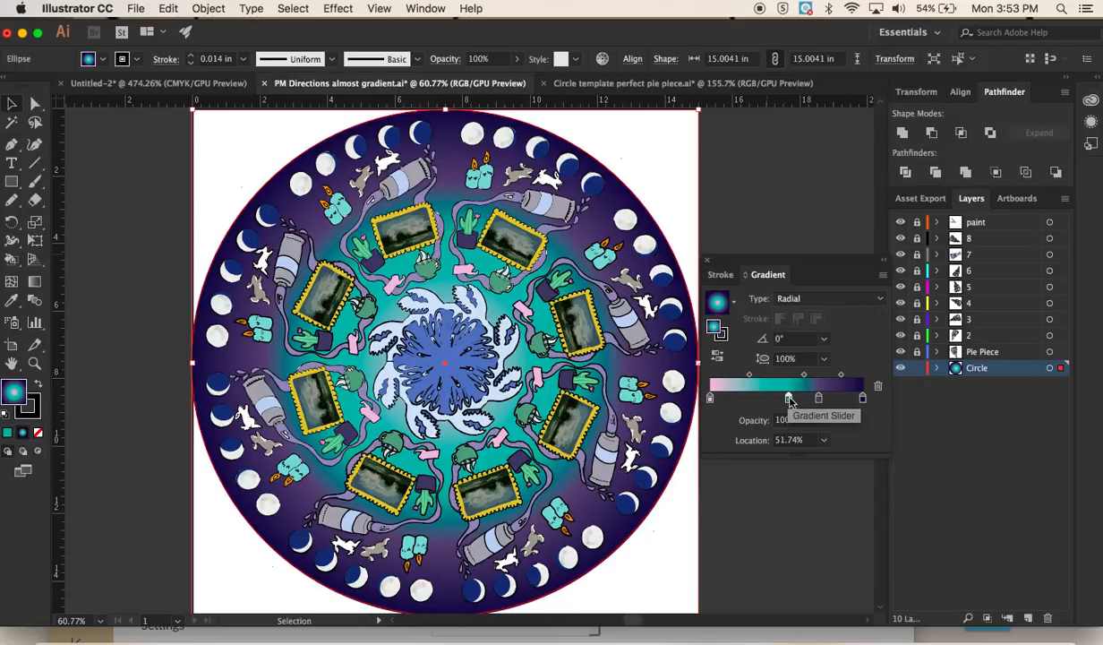
Reposition the gradient's purple middle stop to about 86.22% and its light pink starting stop to about 19.87%
drag(819, 399, 840, 398)
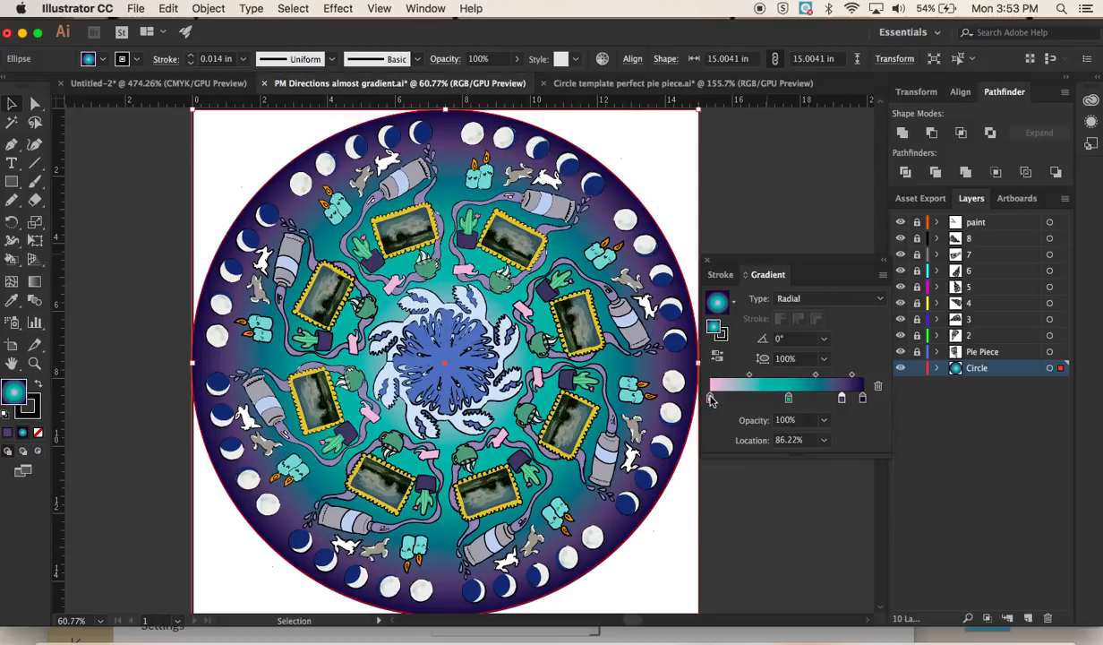
drag(712, 397, 753, 400)
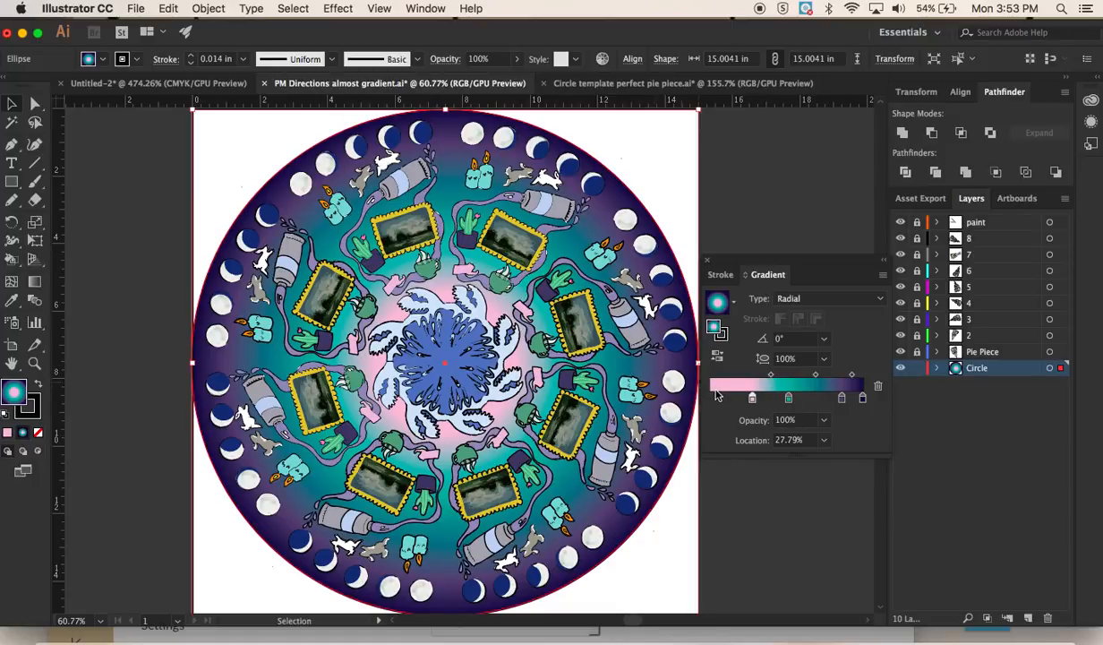
click(752, 399)
drag(752, 399, 739, 404)
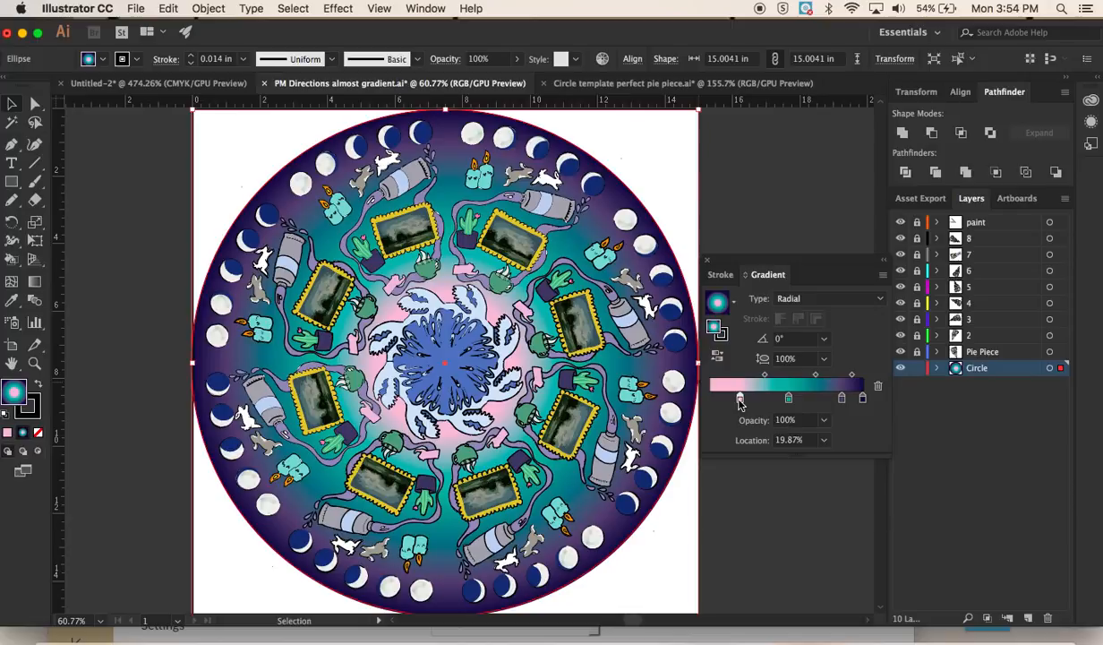